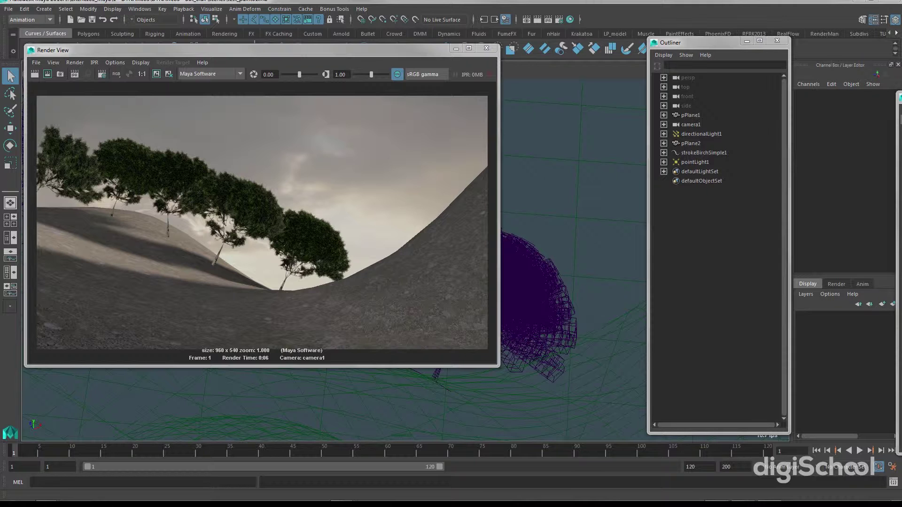
# - Bring the Visor window onto the screen and move the render view out of the way of the scene
pyautogui.moveTo(278, 53)
pyautogui.mouseDown()
pyautogui.moveTo(284, 40)
pyautogui.moveTo(272, 38)
pyautogui.mouseUp()
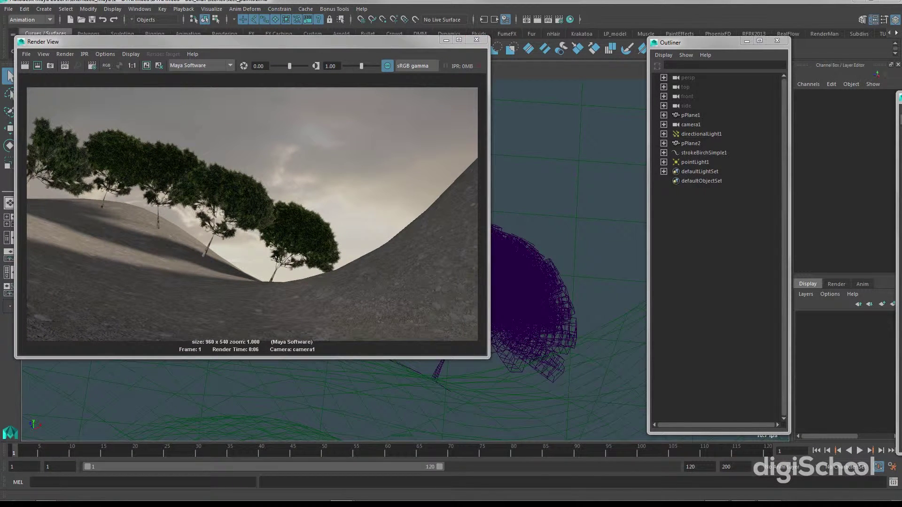
pyautogui.moveTo(901, 98); pyautogui.dragTo(689, 56)
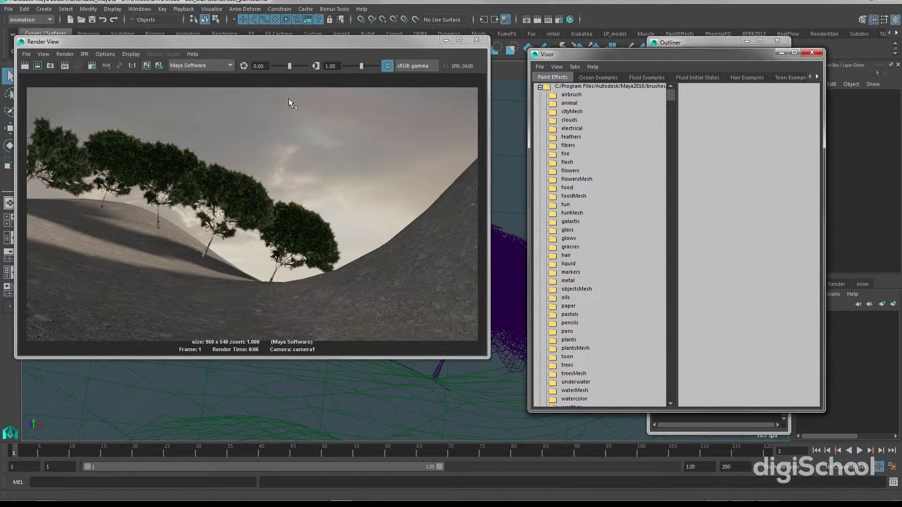
pyautogui.moveTo(290, 47); pyautogui.dragTo(901, 118)
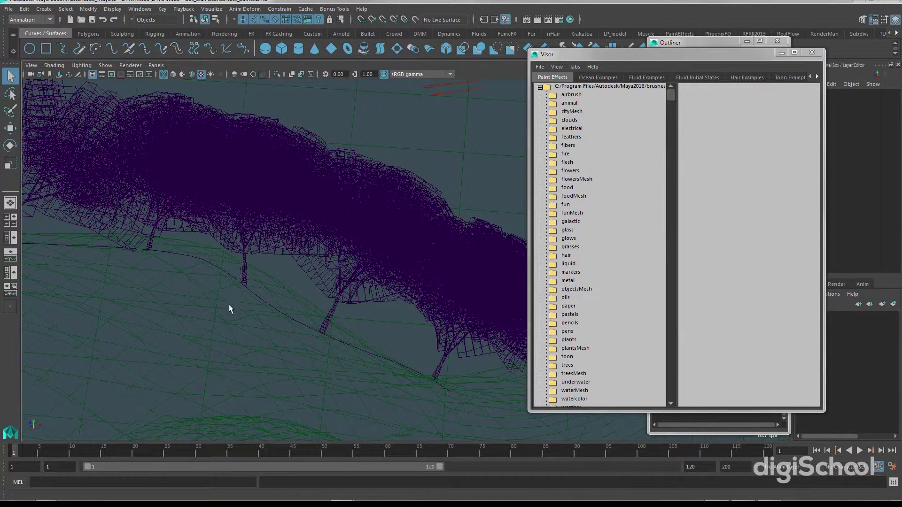
# - Select the ground plane below the trees and display the scene textured with all lights on
pyautogui.click(212, 292)
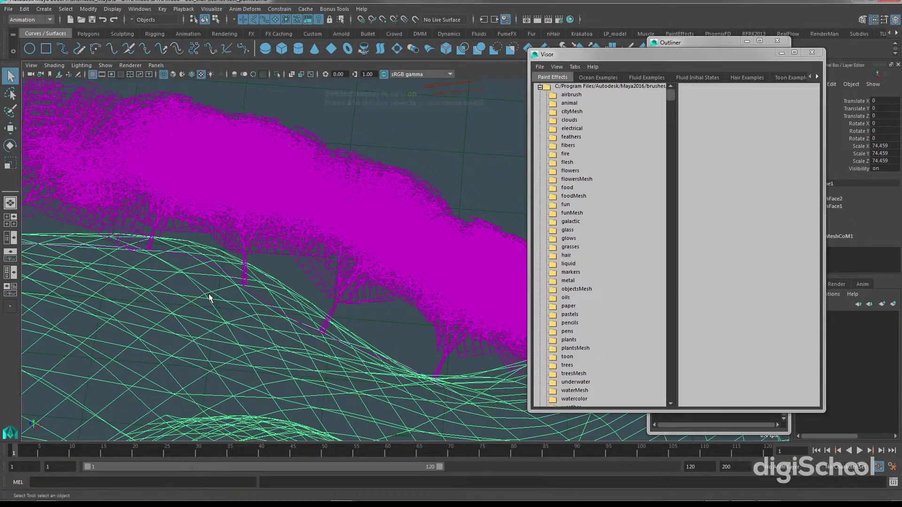
pyautogui.press('5')
pyautogui.press('6')
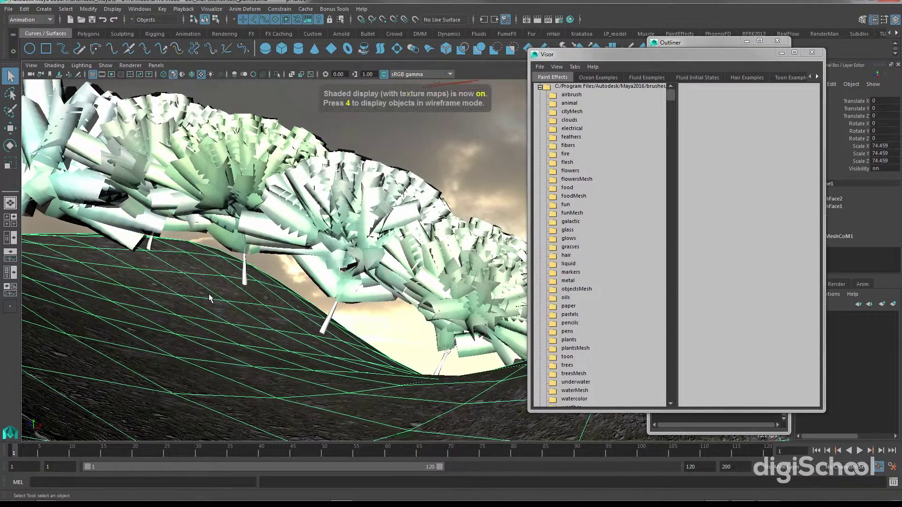
pyautogui.press('7')
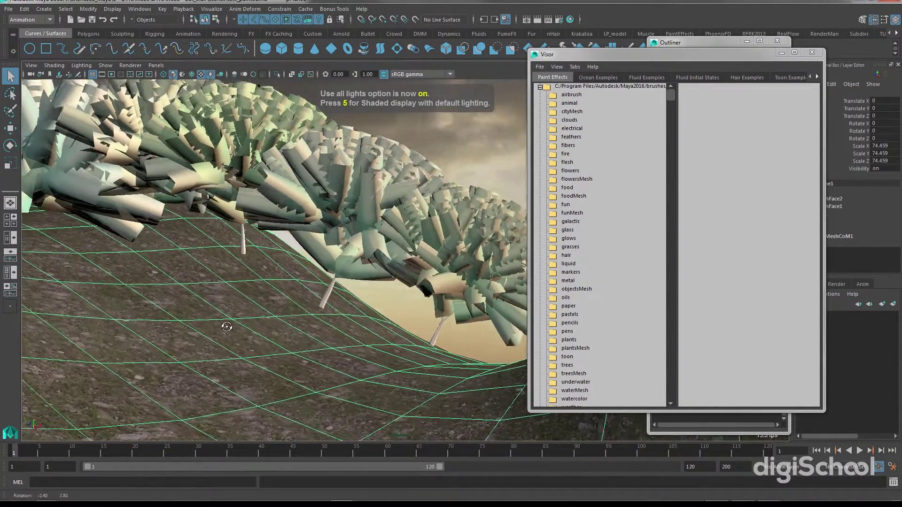
pyautogui.keyDown('alt'); pyautogui.moveTo(230, 286); pyautogui.dragTo(232, 297); pyautogui.keyUp('alt')
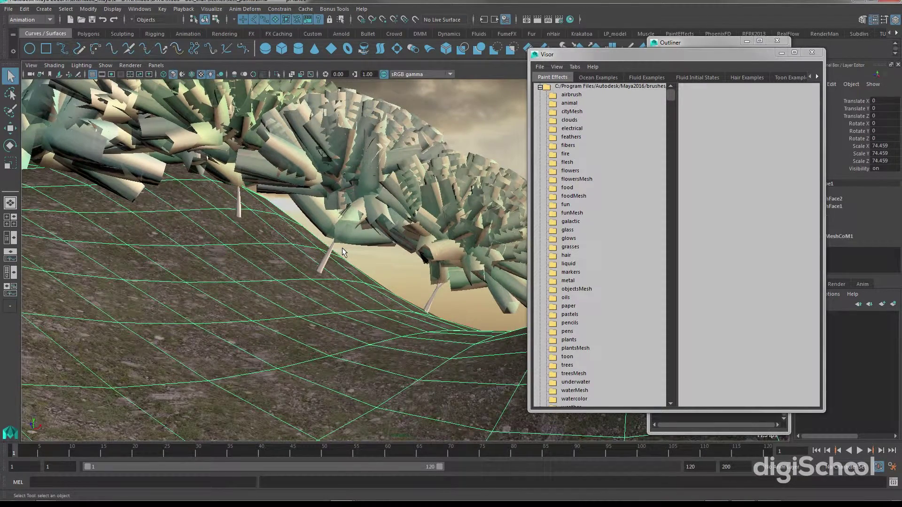
# - Float the Generate commands from the Modeling set in their own window and make the selected ground plane pPlane1 paintable
pyautogui.moveTo(616, 60); pyautogui.dragTo(623, 73)
pyautogui.click(705, 44)
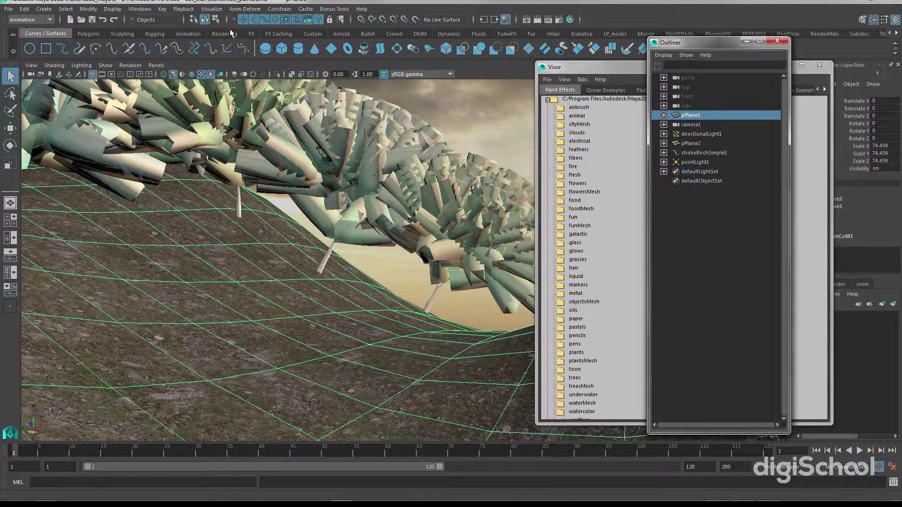
pyautogui.click(37, 19)
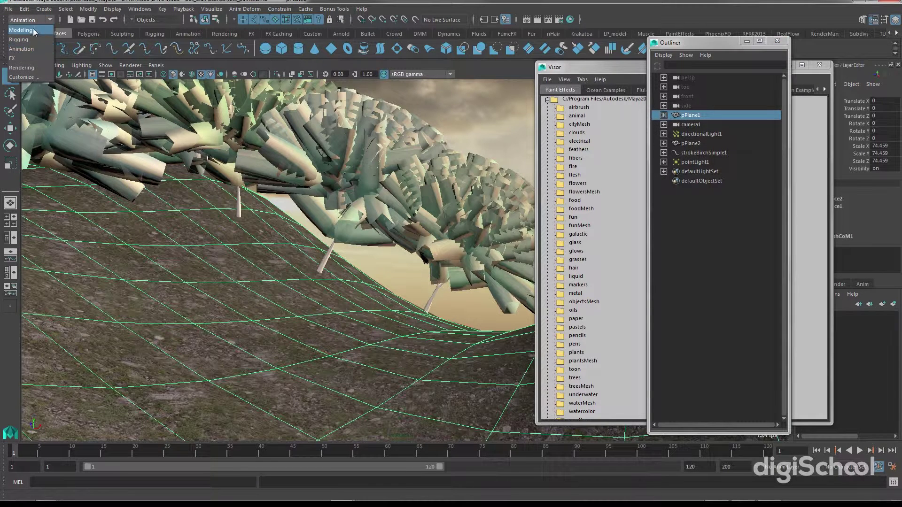
pyautogui.click(21, 30)
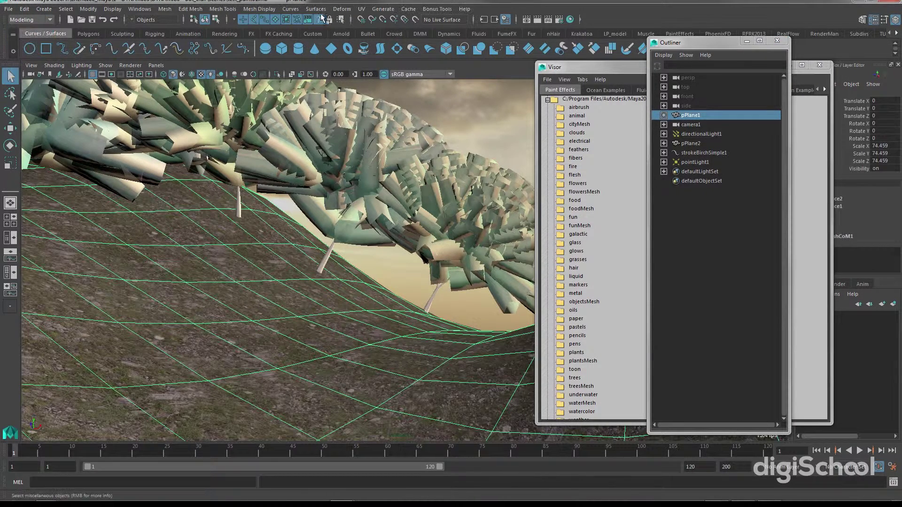
pyautogui.click(384, 9)
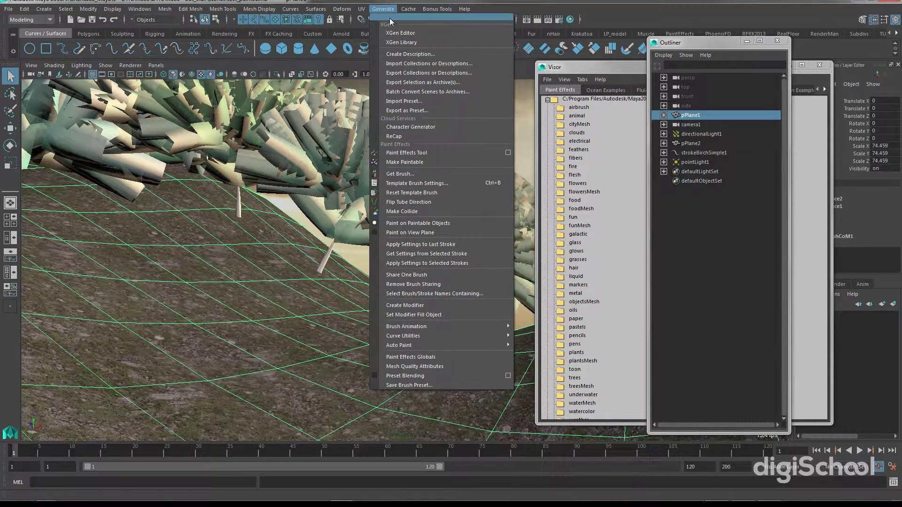
pyautogui.click(392, 14)
pyautogui.moveTo(391, 10); pyautogui.dragTo(606, 22)
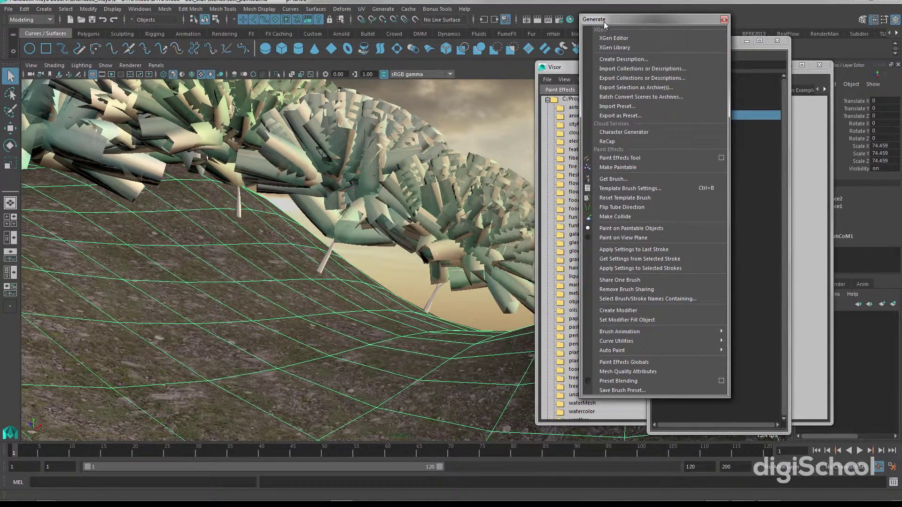
pyautogui.click(614, 168)
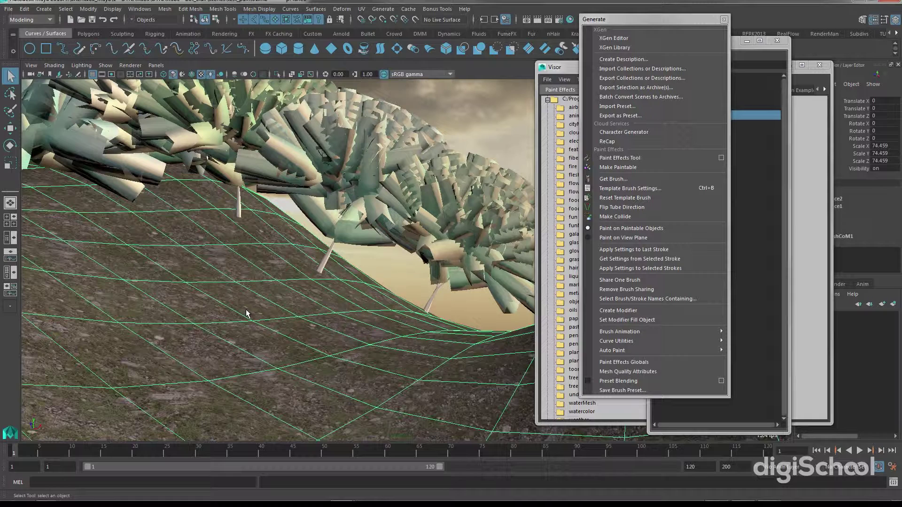
# - Get the grassWindWide brush from the grasses collection of the Paint Effects brushes
pyautogui.click(606, 179)
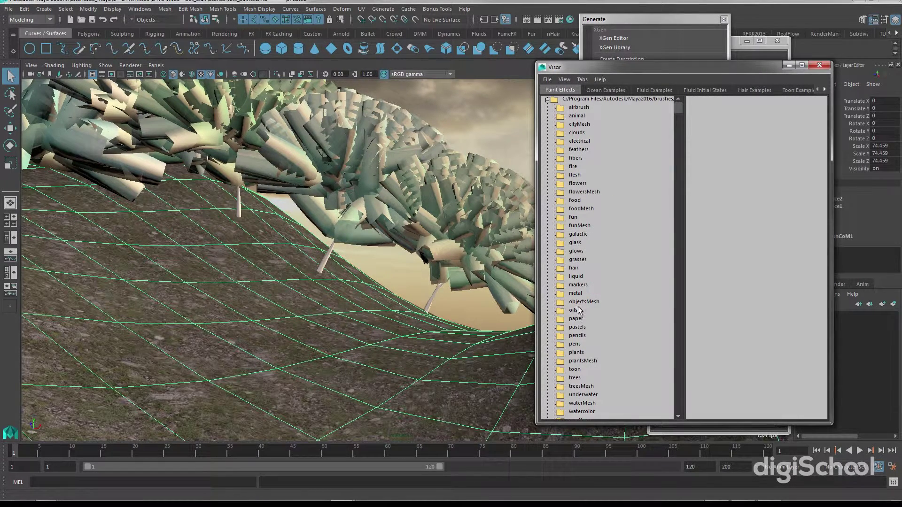
pyautogui.click(578, 259)
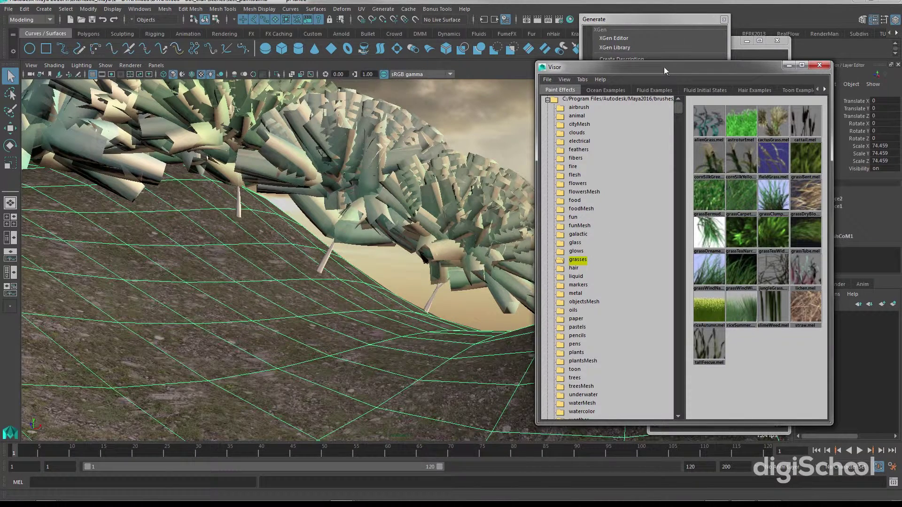
pyautogui.moveTo(664, 67); pyautogui.dragTo(638, 46)
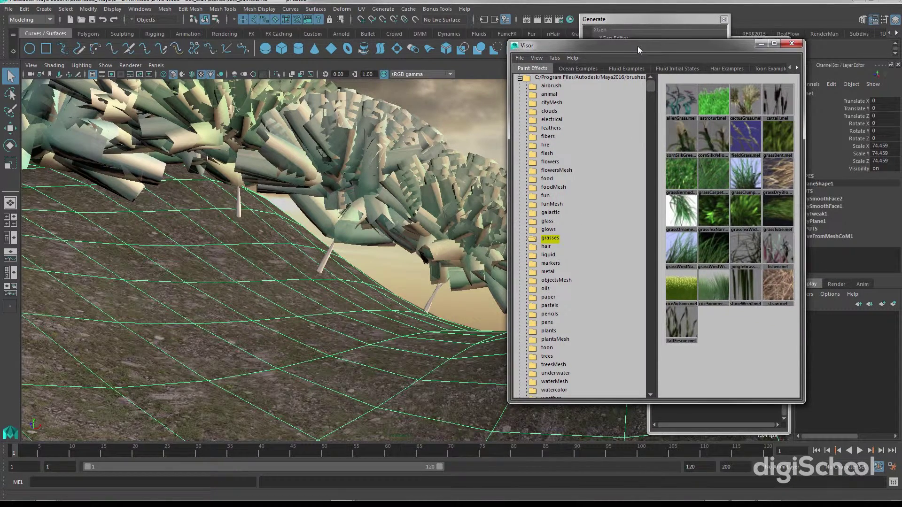
pyautogui.click(707, 251)
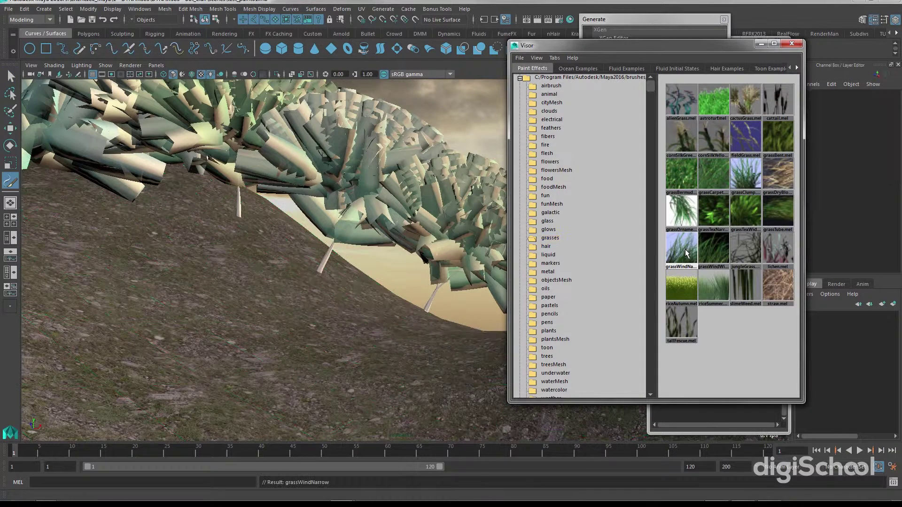
pyautogui.rightClick(711, 253)
pyautogui.click(717, 256)
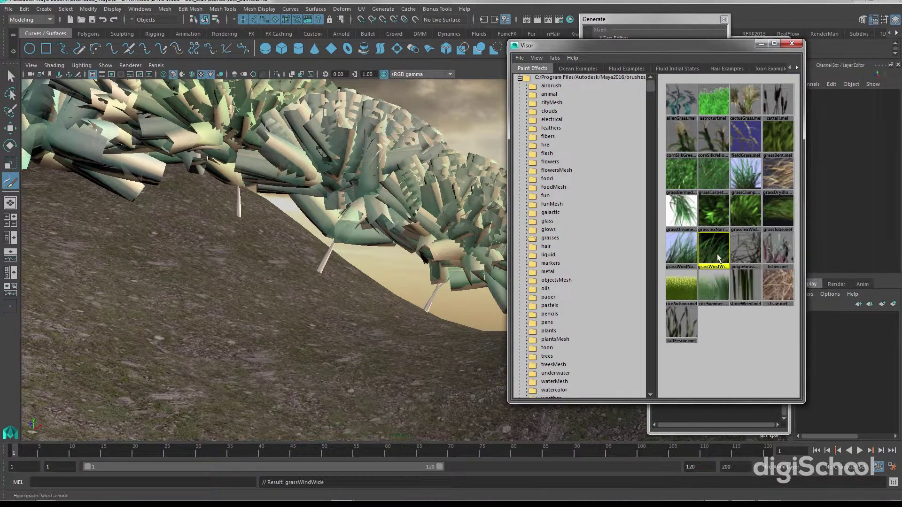
# - Try a test stroke of grass along the slope beneath the trees and render the scene through camera1
pyautogui.moveTo(277, 264)
pyautogui.mouseDown()
pyautogui.moveTo(363, 314)
pyautogui.moveTo(453, 337)
pyautogui.mouseUp()
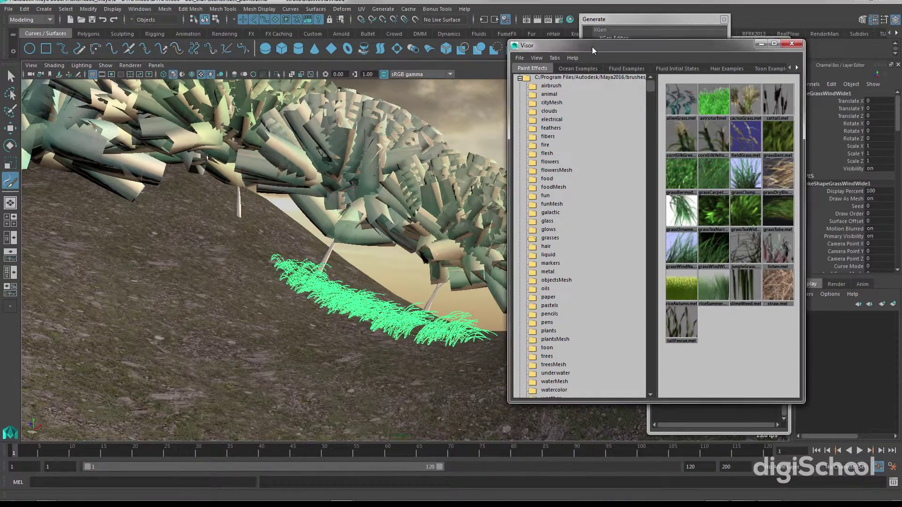
pyautogui.moveTo(593, 47); pyautogui.dragTo(726, 86)
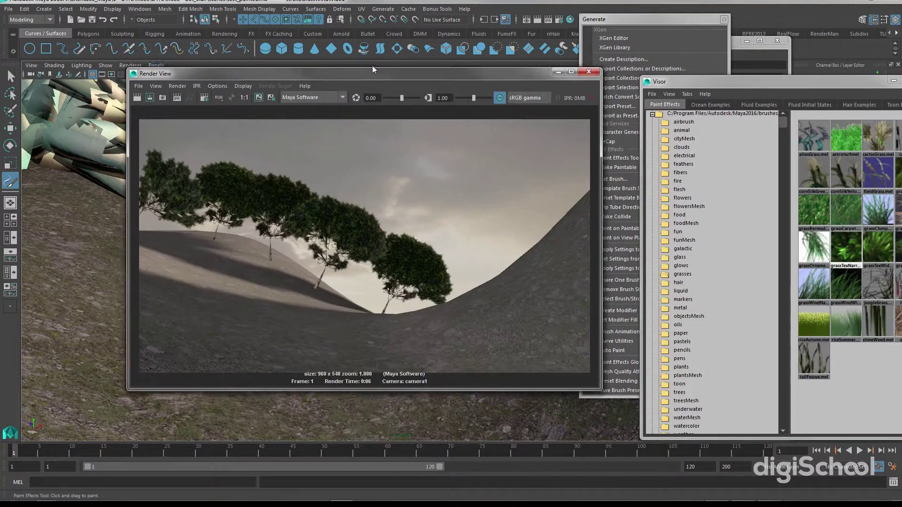
pyautogui.moveTo(372, 70); pyautogui.dragTo(368, 58)
pyautogui.click(133, 86)
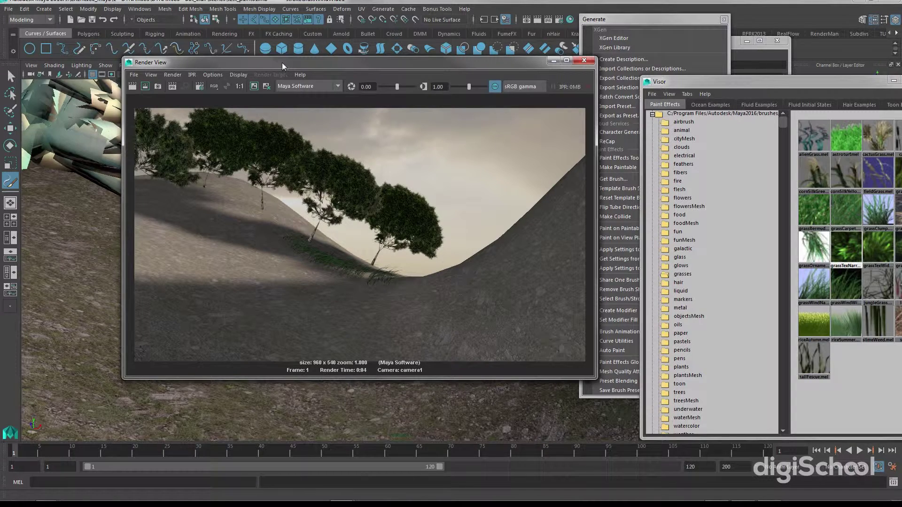
pyautogui.moveTo(282, 61); pyautogui.dragTo(901, 117)
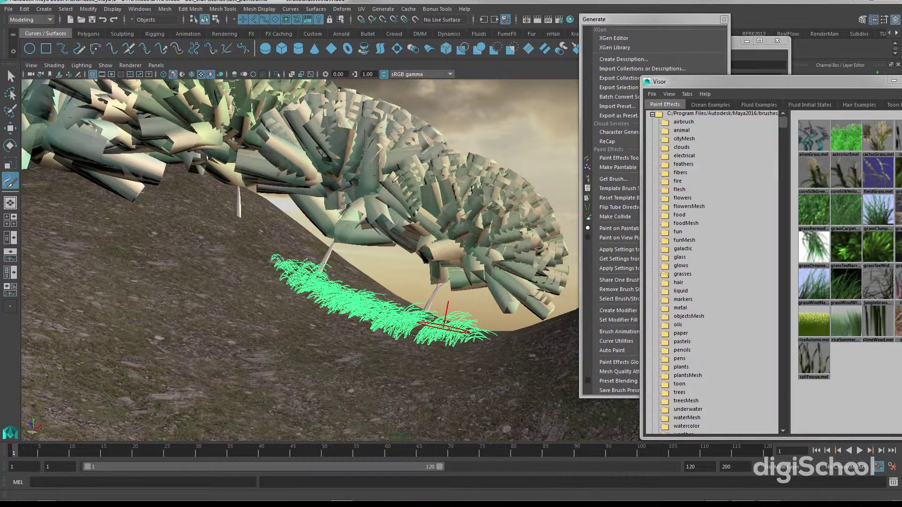
# - Undo the test grass stroke on the slope
pyautogui.hotkey('ctrl', 'z')
pyautogui.hotkey('ctrl', 'z')
pyautogui.hotkey('ctrl', 'z')
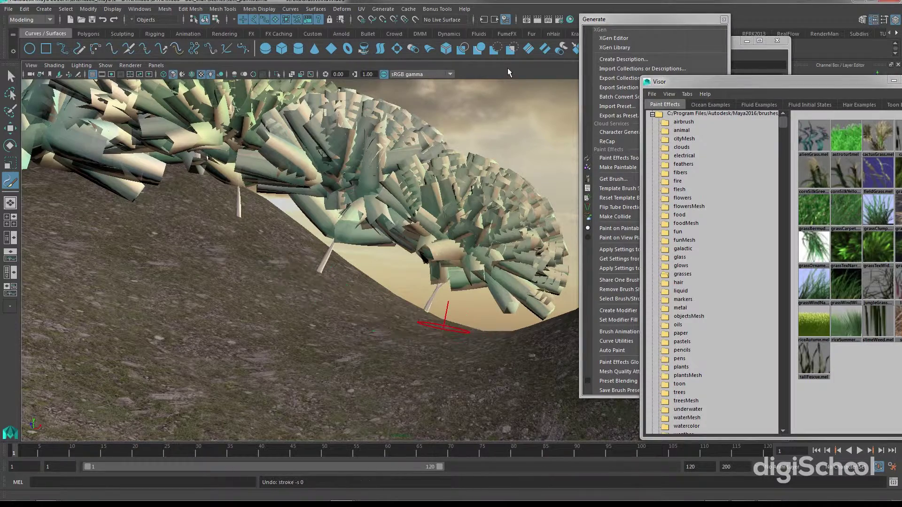
# - Open the template brush settings, set the Global Scale to 0.1, and move the settings clear of the slope
pyautogui.moveTo(676, 84); pyautogui.dragTo(661, 79)
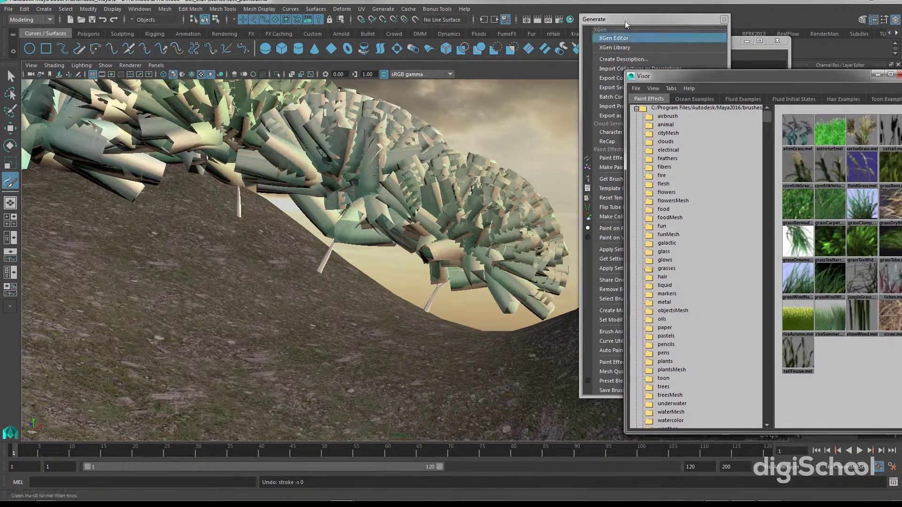
pyautogui.click(624, 21)
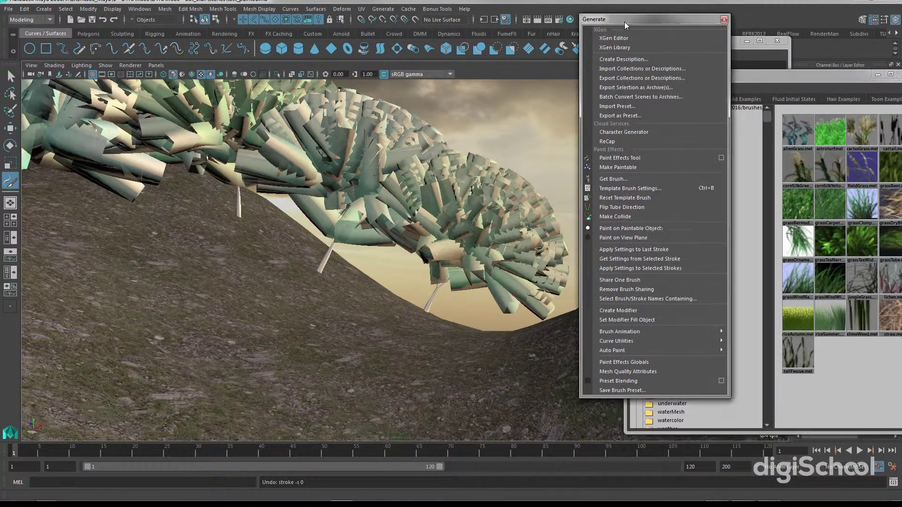
pyautogui.click(613, 179)
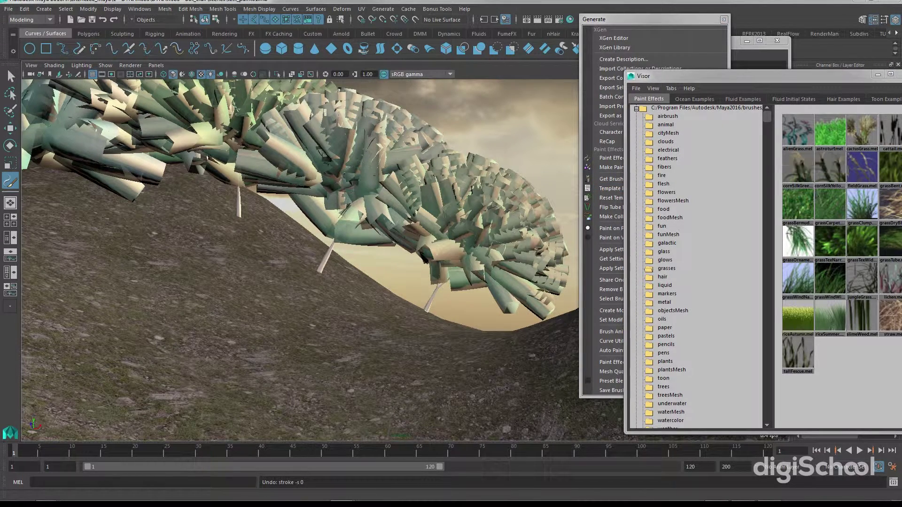
pyautogui.hotkey('ctrl', 'b')
pyautogui.moveTo(841, 21); pyautogui.dragTo(638, 21)
pyautogui.click(642, 20)
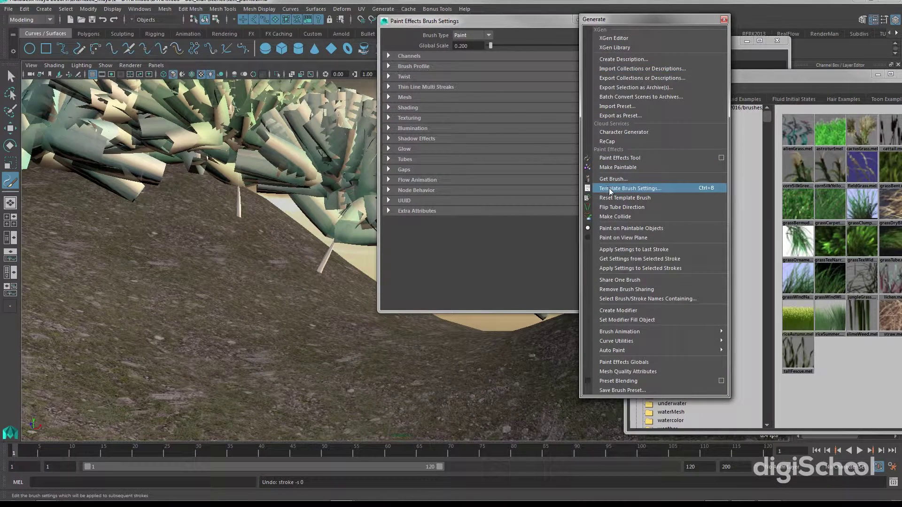
pyautogui.click(475, 45)
pyautogui.moveTo(469, 47); pyautogui.dragTo(450, 52)
pyautogui.write('0.1')
pyautogui.press('Return')
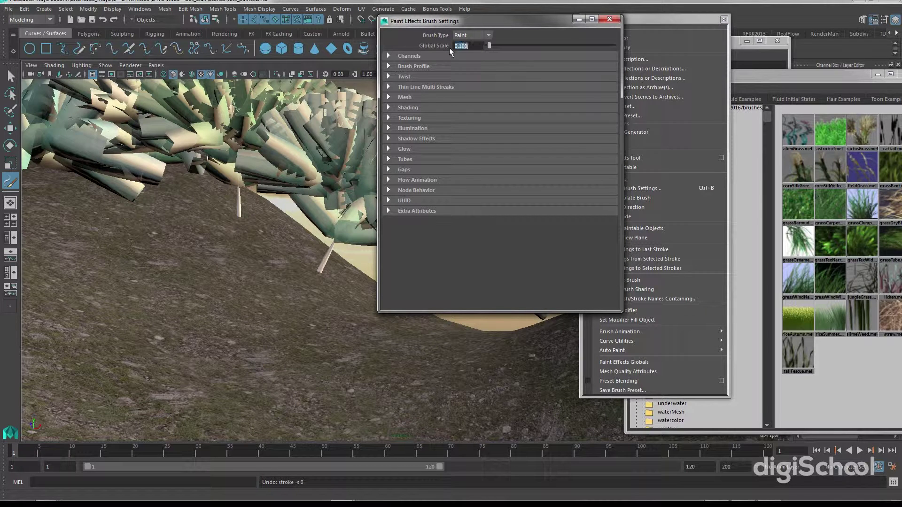
pyautogui.moveTo(470, 19); pyautogui.dragTo(695, 18)
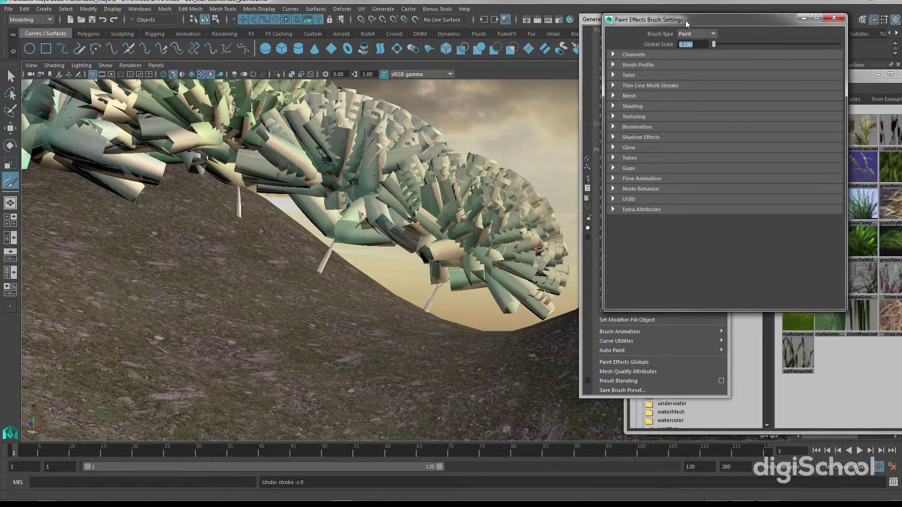
# - Paint overlapping grass strokes to cover the part of the slope beneath the tree trunks
pyautogui.moveTo(306, 267)
pyautogui.mouseDown()
pyautogui.moveTo(315, 281)
pyautogui.moveTo(289, 254)
pyautogui.moveTo(434, 320)
pyautogui.moveTo(285, 269)
pyautogui.moveTo(258, 220)
pyautogui.moveTo(211, 235)
pyautogui.moveTo(245, 230)
pyautogui.moveTo(282, 242)
pyautogui.moveTo(227, 234)
pyautogui.moveTo(254, 261)
pyautogui.moveTo(214, 243)
pyautogui.moveTo(376, 303)
pyautogui.moveTo(267, 265)
pyautogui.moveTo(249, 271)
pyautogui.moveTo(260, 234)
pyautogui.moveTo(221, 228)
pyautogui.moveTo(207, 249)
pyautogui.moveTo(205, 226)
pyautogui.moveTo(166, 225)
pyautogui.moveTo(237, 211)
pyautogui.moveTo(300, 282)
pyautogui.moveTo(384, 298)
pyautogui.moveTo(395, 310)
pyautogui.moveTo(320, 292)
pyautogui.moveTo(413, 322)
pyautogui.moveTo(387, 309)
pyautogui.moveTo(346, 312)
pyautogui.moveTo(352, 316)
pyautogui.moveTo(248, 234)
pyautogui.mouseUp()
pyautogui.moveTo(198, 258)
pyautogui.mouseDown()
pyautogui.moveTo(288, 248)
pyautogui.moveTo(358, 285)
pyautogui.moveTo(333, 264)
pyautogui.moveTo(387, 286)
pyautogui.moveTo(434, 326)
pyautogui.moveTo(374, 295)
pyautogui.moveTo(298, 281)
pyautogui.moveTo(230, 246)
pyautogui.moveTo(157, 235)
pyautogui.moveTo(219, 210)
pyautogui.moveTo(275, 260)
pyautogui.moveTo(154, 212)
pyautogui.moveTo(109, 214)
pyautogui.moveTo(278, 287)
pyautogui.moveTo(347, 306)
pyautogui.mouseUp()
pyautogui.moveTo(265, 299)
pyautogui.mouseDown()
pyautogui.moveTo(219, 277)
pyautogui.moveTo(414, 314)
pyautogui.mouseUp()
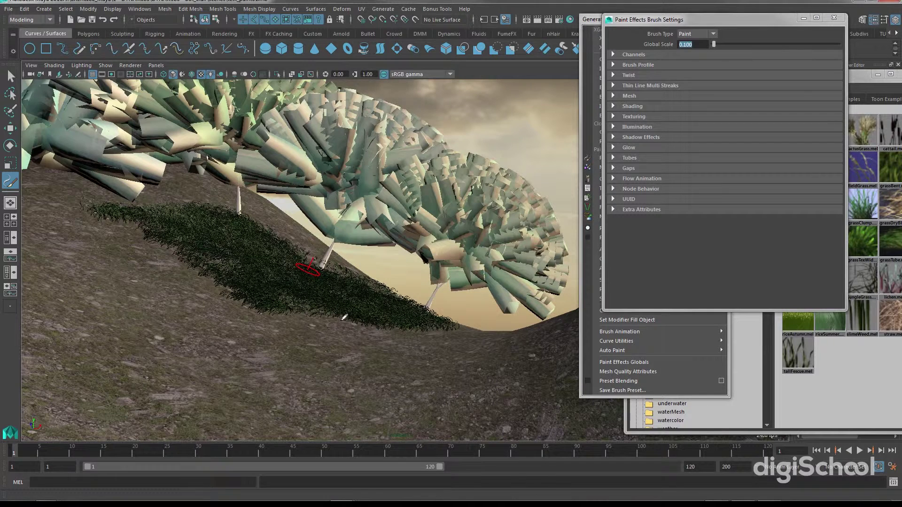
pyautogui.click(343, 317)
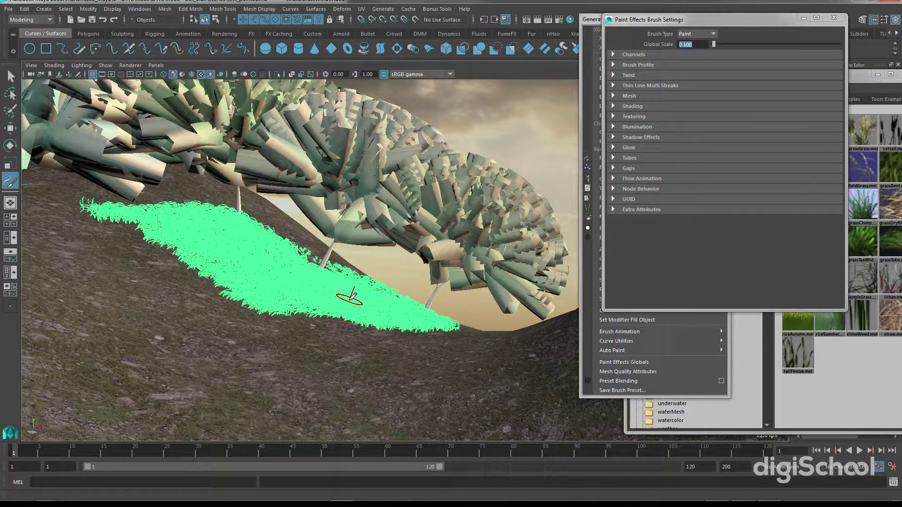
# - Display the scene in wireframe and look at the painted grass up close through the persp camera
pyautogui.press('4')
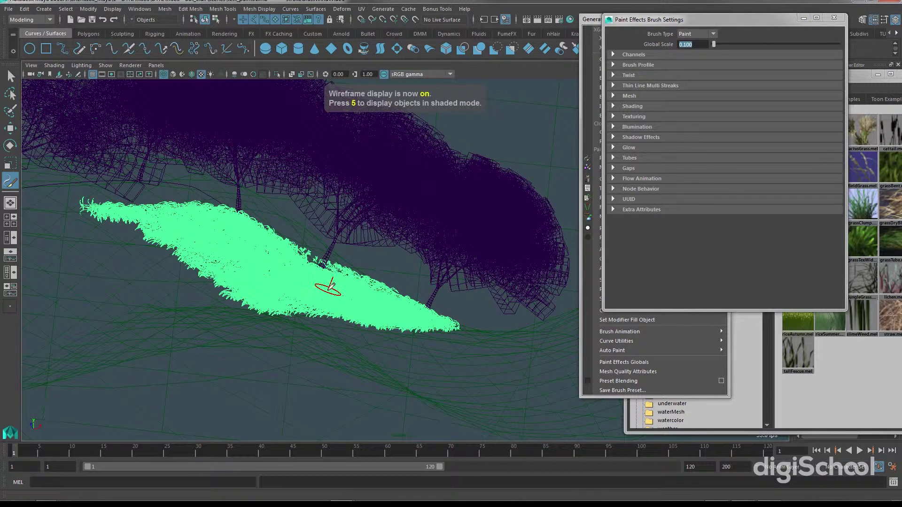
pyautogui.click(151, 65)
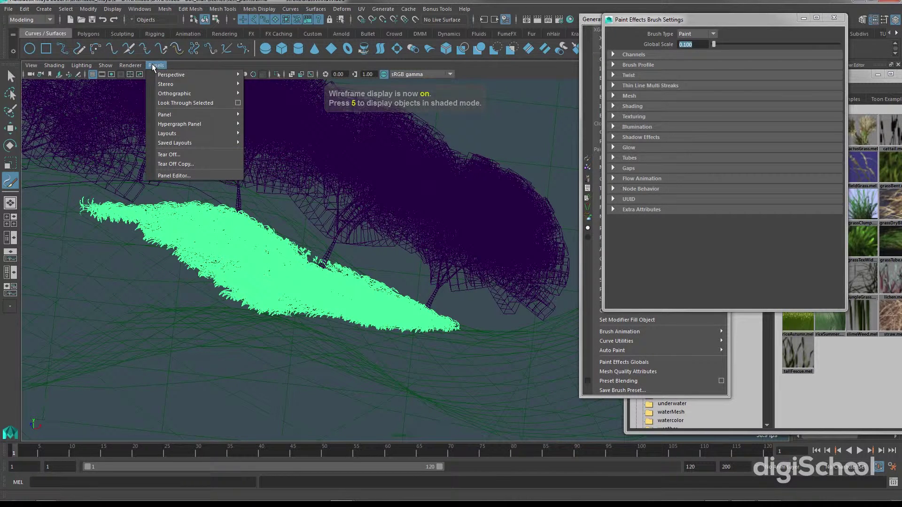
pyautogui.moveTo(174, 76)
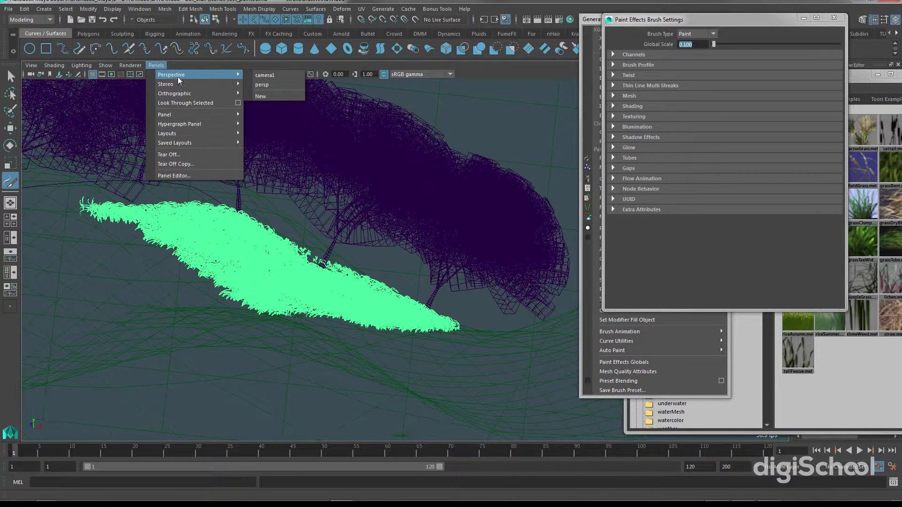
pyautogui.click(263, 85)
pyautogui.scroll(8, 275, 279)
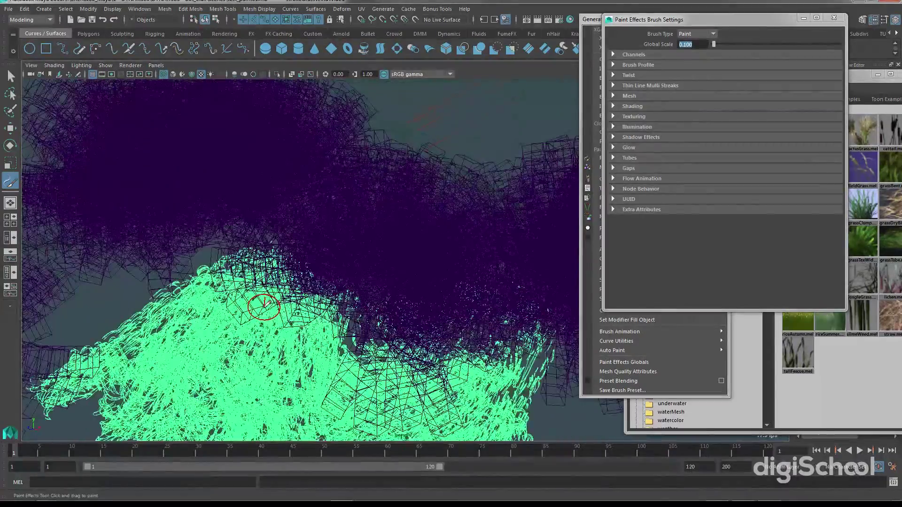
# - Switch the viewport back to camera1 and render the frame with the painted grass
pyautogui.scroll(10, 357, 129)
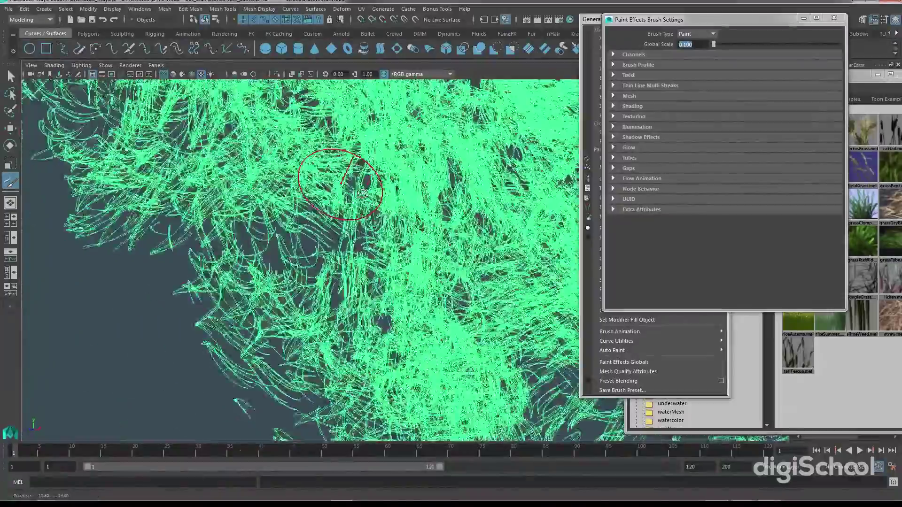
pyautogui.keyDown('alt'); pyautogui.moveTo(362, 194); pyautogui.dragTo(400, 188); pyautogui.keyUp('alt')
pyautogui.keyDown('alt'); pyautogui.moveTo(399, 188); pyautogui.dragTo(360, 190, button='right'); pyautogui.keyUp('alt')
pyautogui.keyDown('alt'); pyautogui.moveTo(376, 179); pyautogui.dragTo(263, 272, button='middle'); pyautogui.keyUp('alt')
pyautogui.keyDown('alt'); pyautogui.moveTo(276, 266); pyautogui.dragTo(284, 244); pyautogui.keyUp('alt')
pyautogui.scroll(-4, 285, 249)
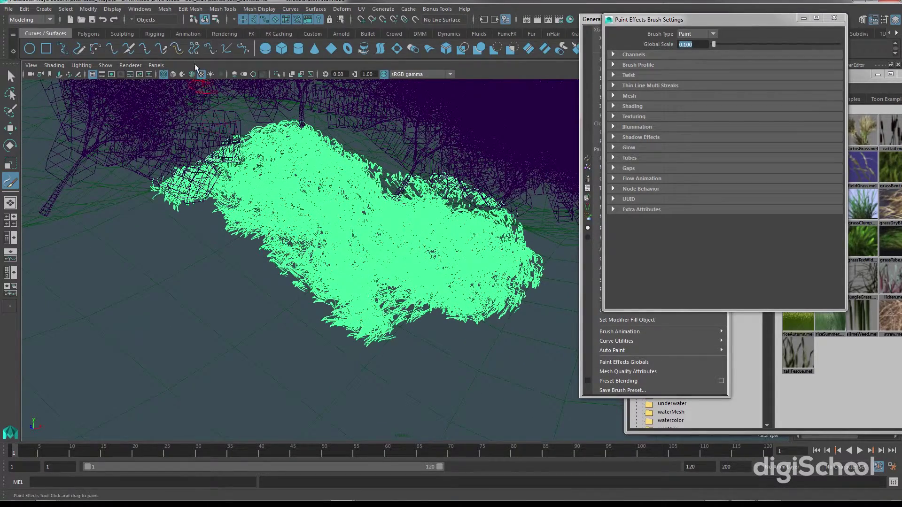
pyautogui.click(161, 66)
pyautogui.moveTo(178, 75)
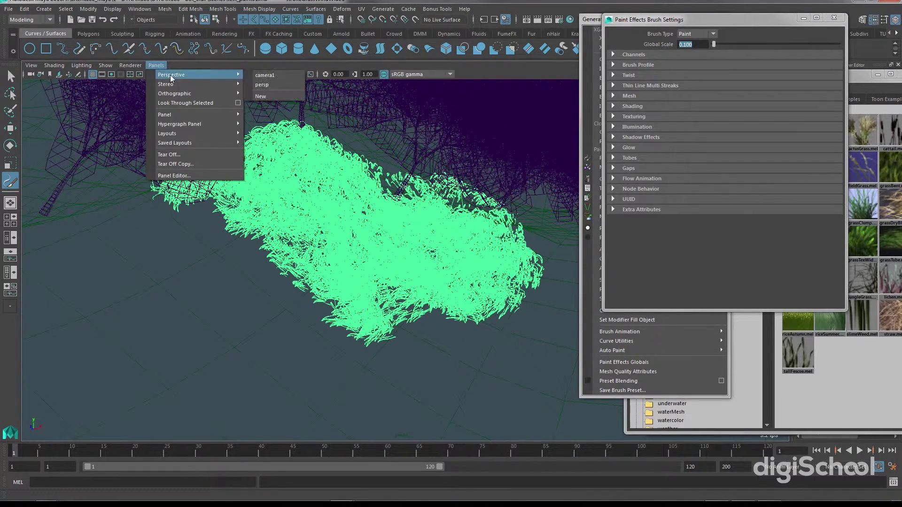
pyautogui.click(275, 84)
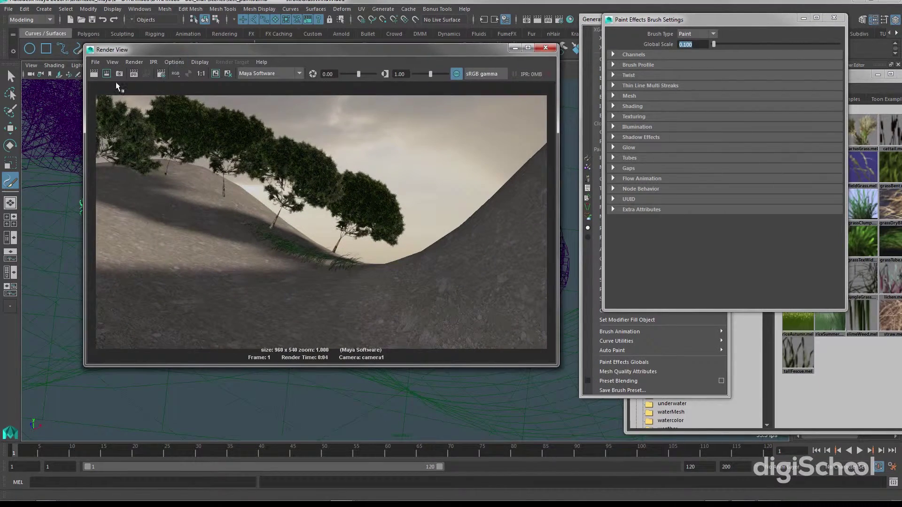
pyautogui.click(94, 73)
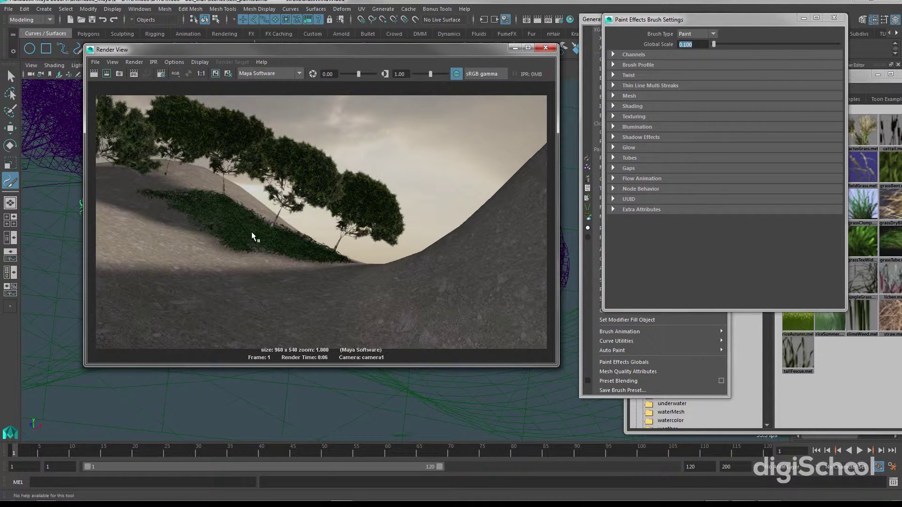
# - Select strokeGrassWindWide1 in the Outliner and open the attributes of its grassWindWide1 brush
pyautogui.moveTo(703, 22); pyautogui.dragTo(901, 66)
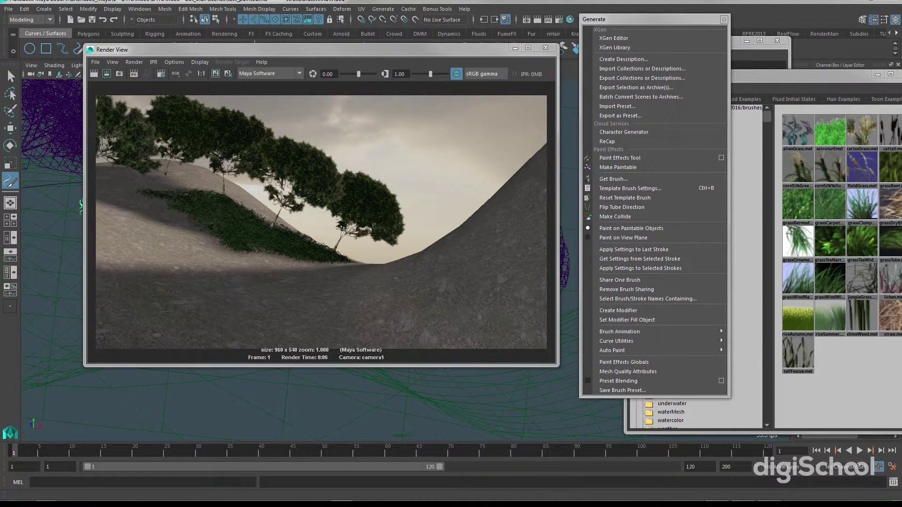
pyautogui.click(147, 10)
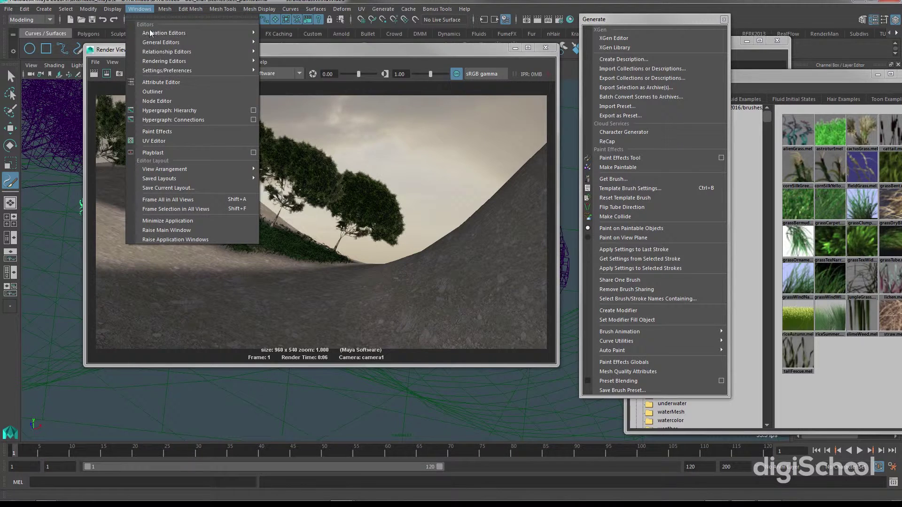
pyautogui.click(153, 93)
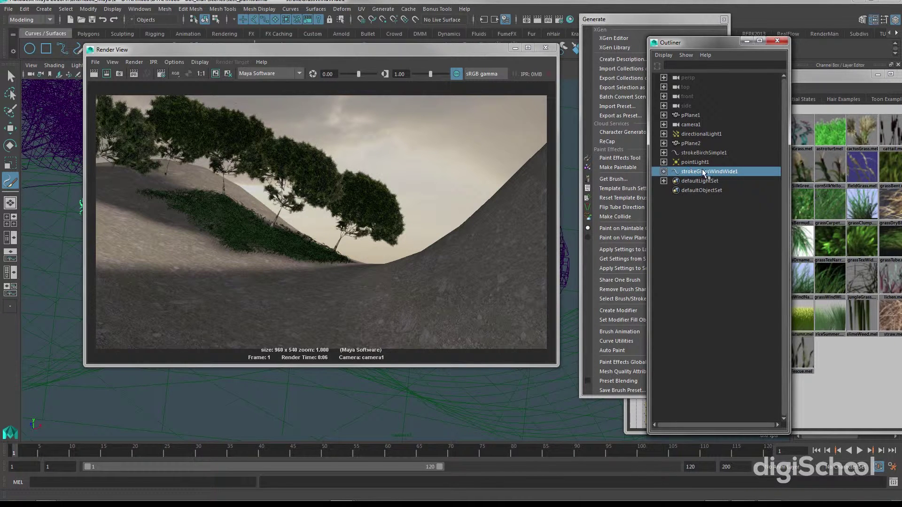
pyautogui.hotkey('ctrl', 'a')
pyautogui.moveTo(717, 97); pyautogui.dragTo(562, 55)
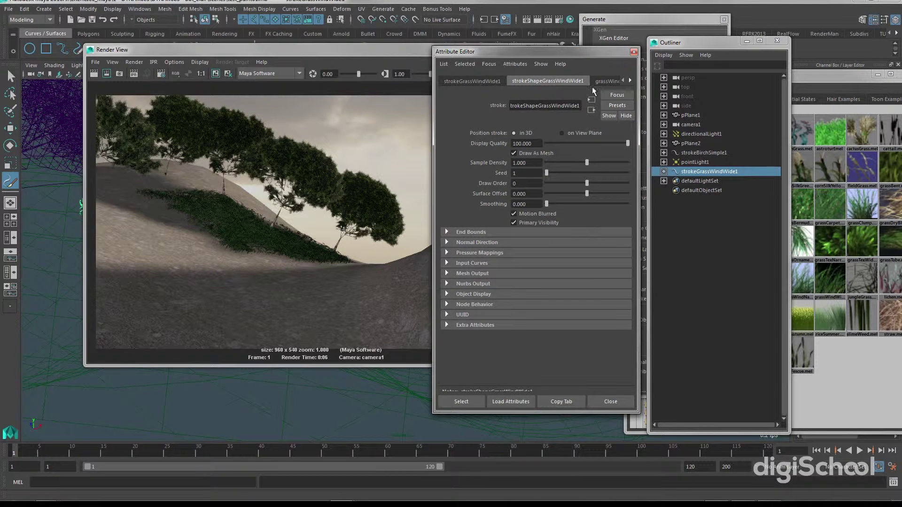
pyautogui.click(605, 80)
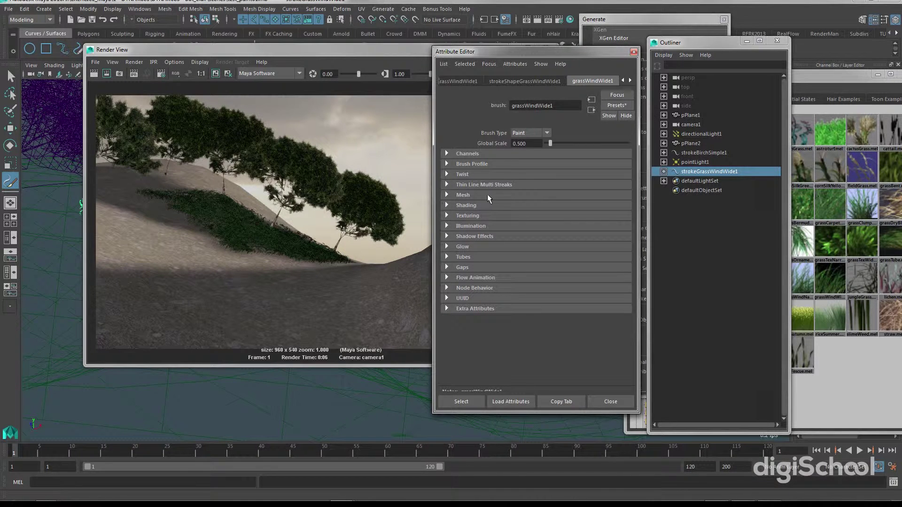
# - Try a Global Scale of 0.1 and then 0.05 on the grassWindWide1 brush
pyautogui.doubleClick(517, 143)
pyautogui.write('0.1')
pyautogui.press('Return')
pyautogui.click(537, 144)
pyautogui.moveTo(535, 146); pyautogui.dragTo(499, 144)
pyautogui.write('0.05')
pyautogui.press('Return')
# - Set the grass brush's Global Scale to 0.2 and render the frame again
pyautogui.moveTo(321, 47); pyautogui.dragTo(285, 293)
pyautogui.click(532, 145)
pyautogui.moveTo(532, 145); pyautogui.dragTo(485, 138)
pyautogui.write('0.2')
pyautogui.press('Return')
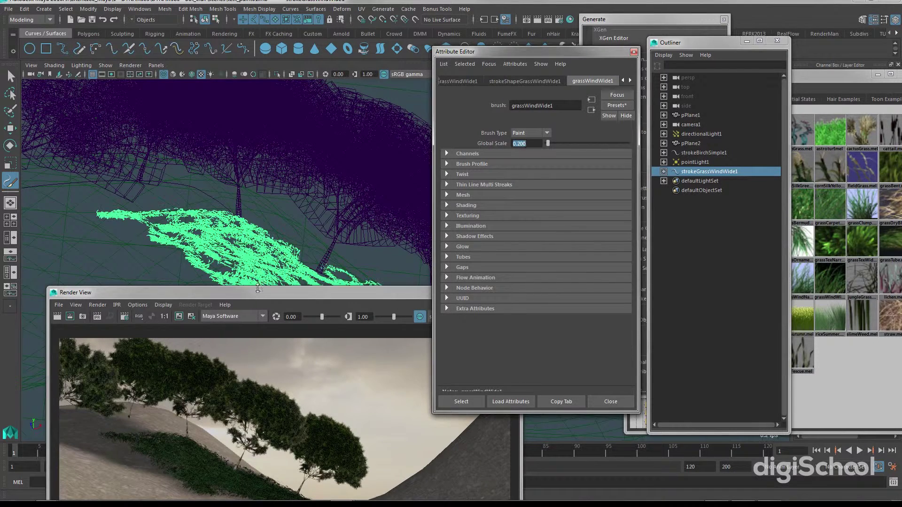
pyautogui.moveTo(256, 292)
pyautogui.mouseDown()
pyautogui.moveTo(287, 179)
pyautogui.moveTo(274, 74)
pyautogui.mouseUp()
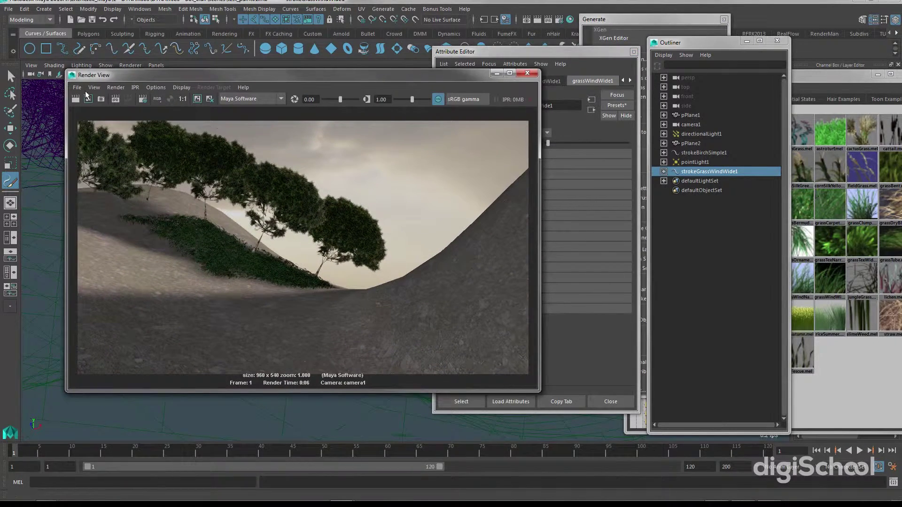
pyautogui.click(83, 98)
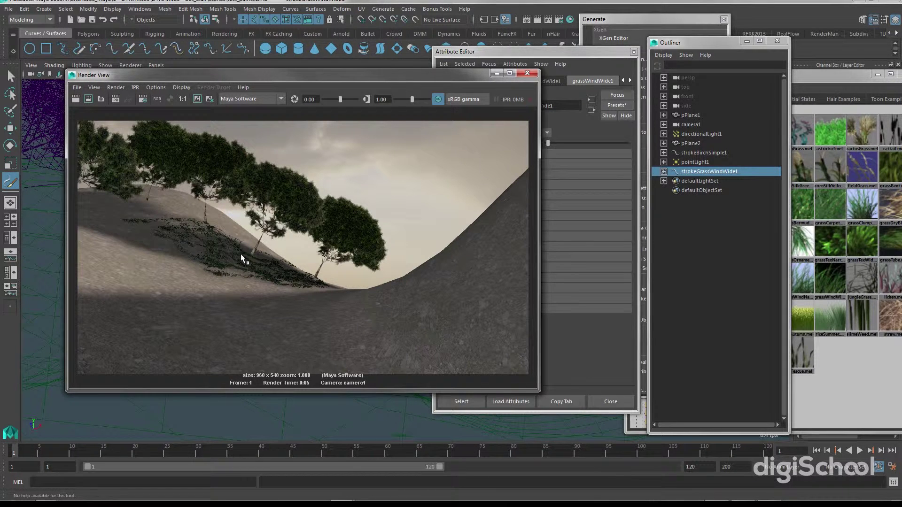
# - Set the grass brush's Global Scale to 0.3 and re-render the camera1 frame
pyautogui.moveTo(563, 54); pyautogui.dragTo(703, 55)
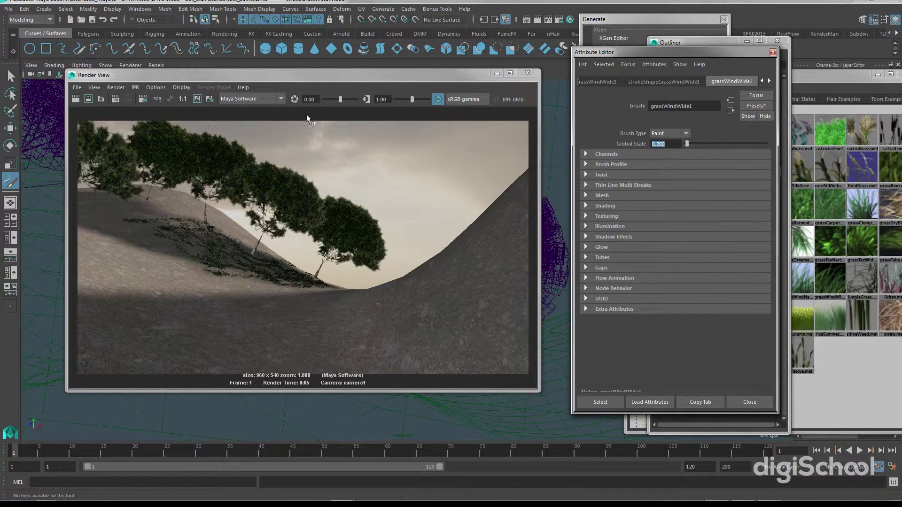
pyautogui.moveTo(320, 80); pyautogui.dragTo(303, 314)
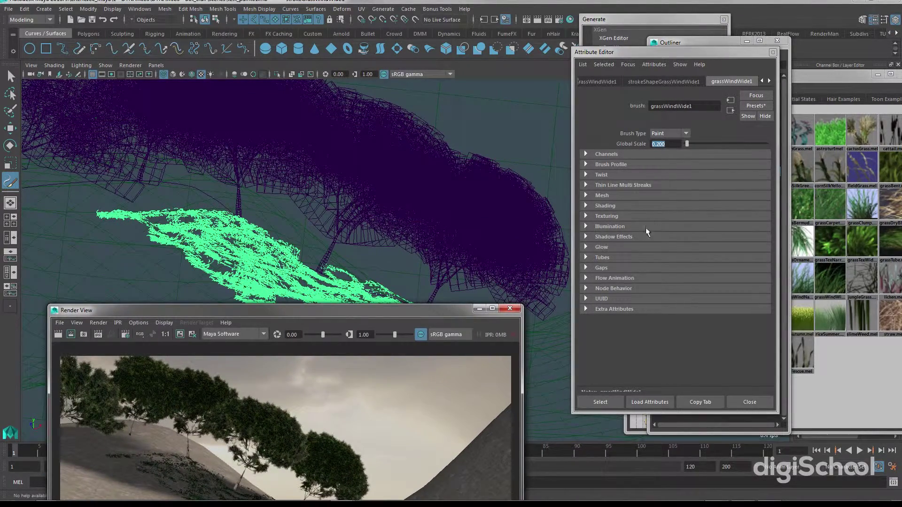
pyautogui.moveTo(673, 144); pyautogui.dragTo(636, 144)
pyautogui.write('0.3')
pyautogui.press('Return')
pyautogui.moveTo(266, 307); pyautogui.dragTo(286, 81)
pyautogui.click(83, 107)
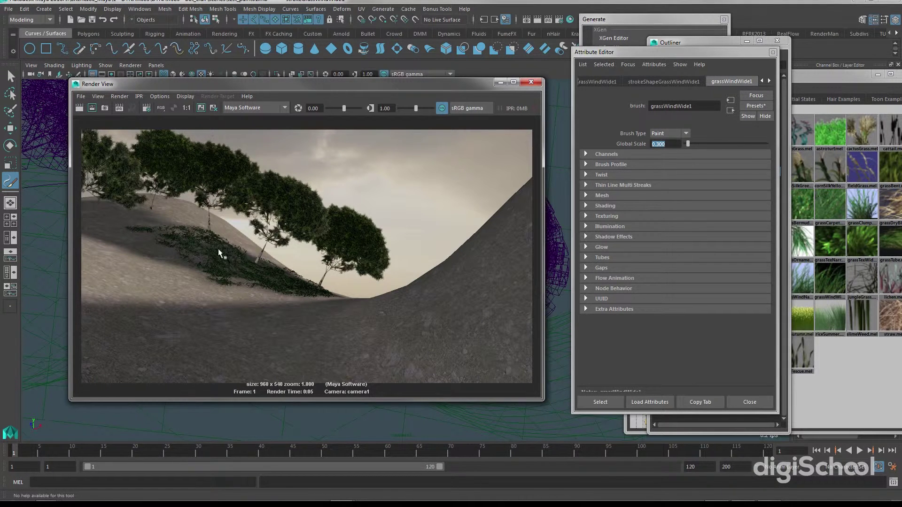
pyautogui.moveTo(394, 89); pyautogui.dragTo(360, 101)
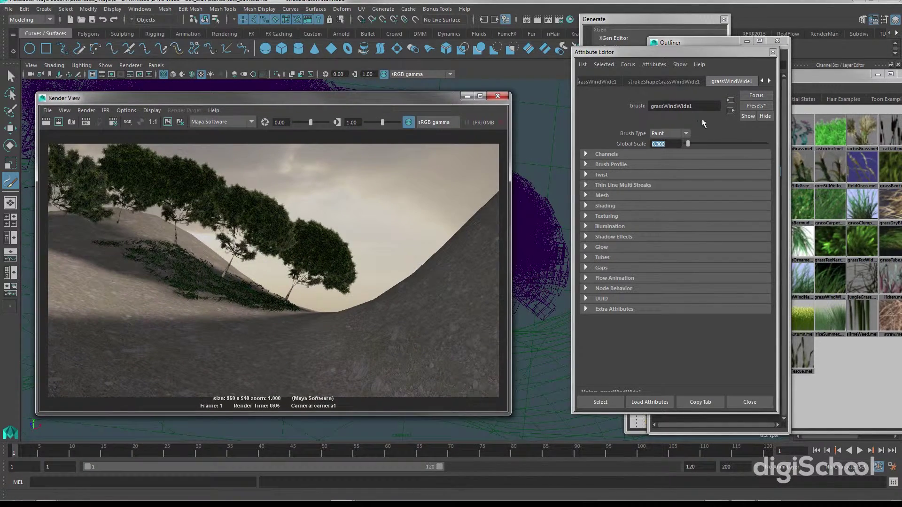
# - Examine the grass brush's Tubes settings, including Creation, Width Scale, Growth and Branches
pyautogui.click(601, 258)
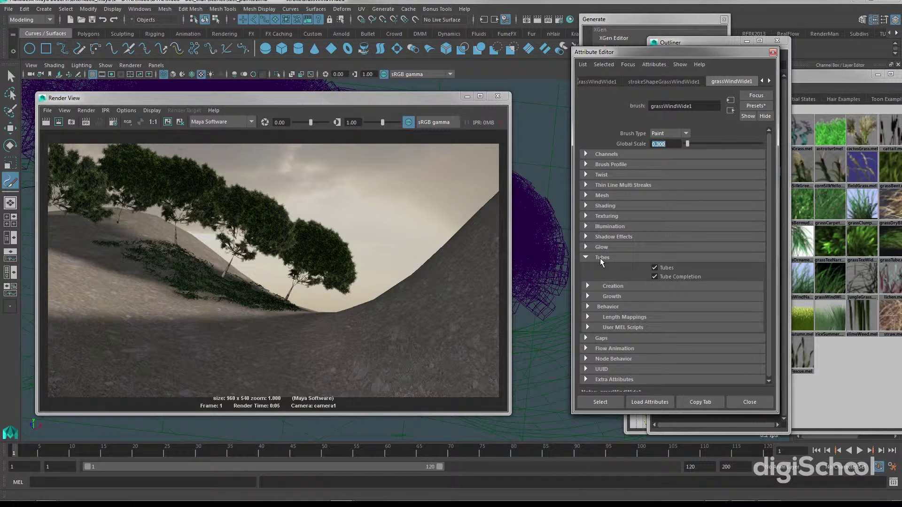
pyautogui.click(627, 288)
pyautogui.scroll(-7, 624, 285)
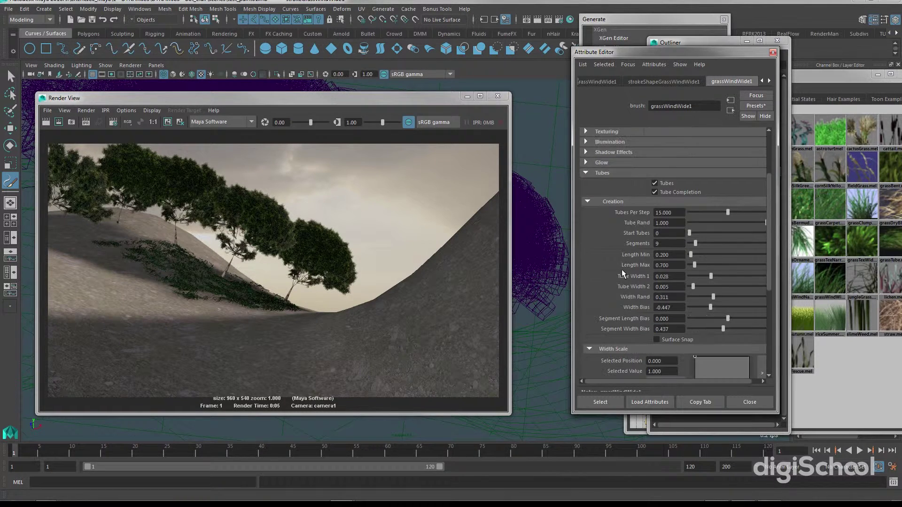
pyautogui.click(616, 350)
pyautogui.scroll(-3, 617, 337)
pyautogui.scroll(5, 625, 312)
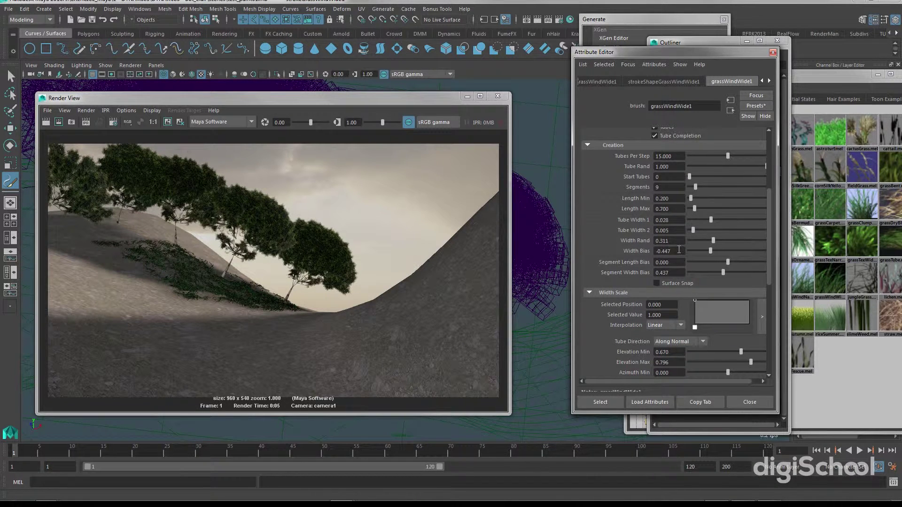
pyautogui.scroll(-3, 680, 351)
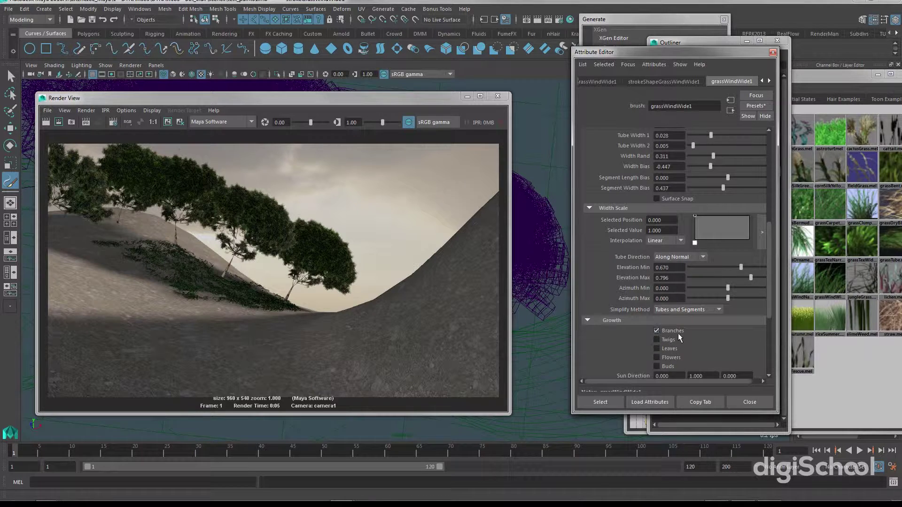
pyautogui.scroll(-2, 678, 332)
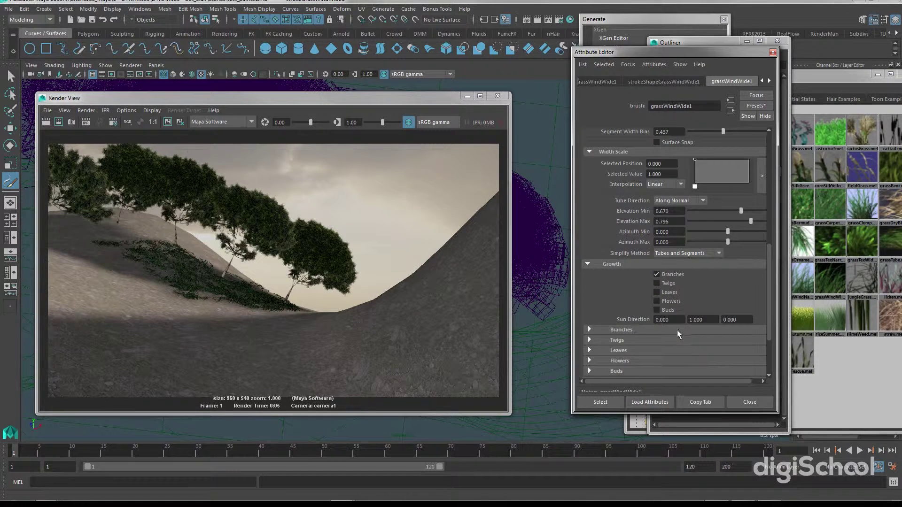
pyautogui.click(678, 330)
pyautogui.scroll(-3, 672, 341)
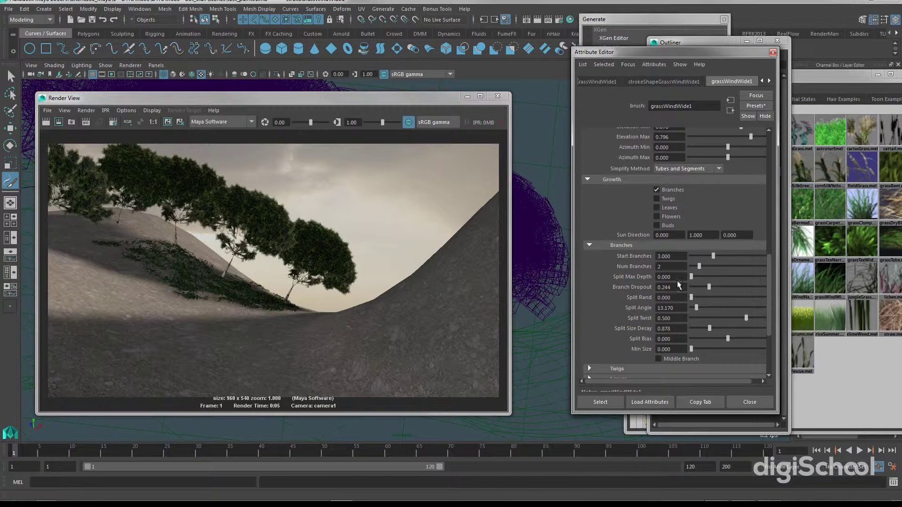
# - Look at the slope through the persp camera and display it textured with all scene lights
pyautogui.moveTo(271, 103); pyautogui.dragTo(279, 382)
pyautogui.click(156, 65)
pyautogui.moveTo(226, 84)
pyautogui.moveTo(197, 74)
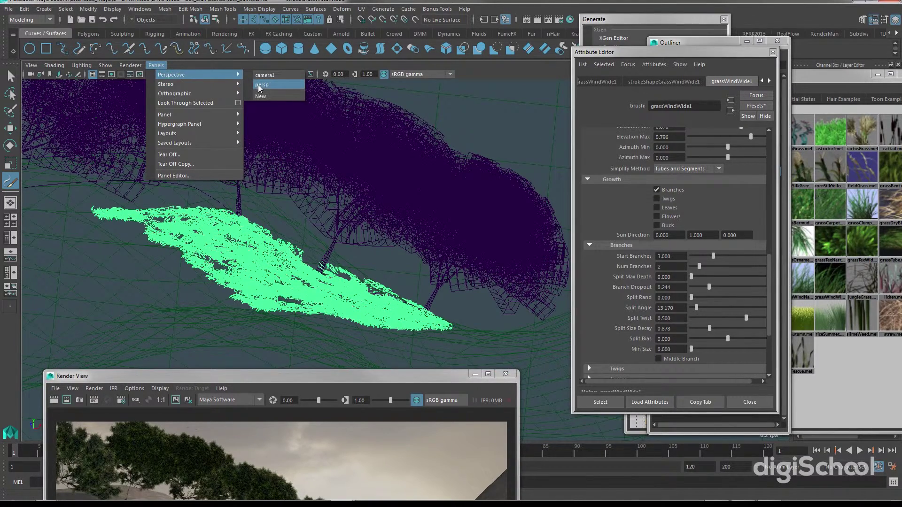
pyautogui.click(260, 86)
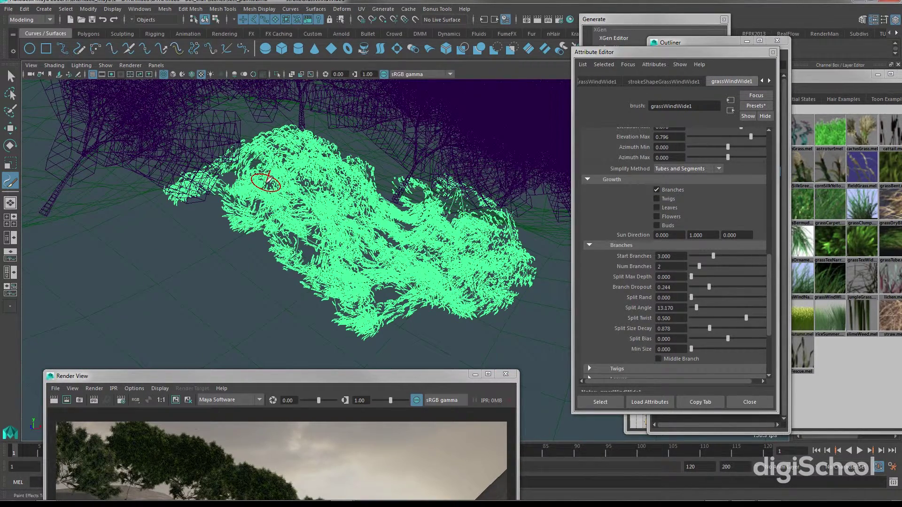
pyautogui.press('7')
pyautogui.keyDown('alt'); pyautogui.moveTo(303, 241); pyautogui.dragTo(274, 270); pyautogui.keyUp('alt')
pyautogui.press('6')
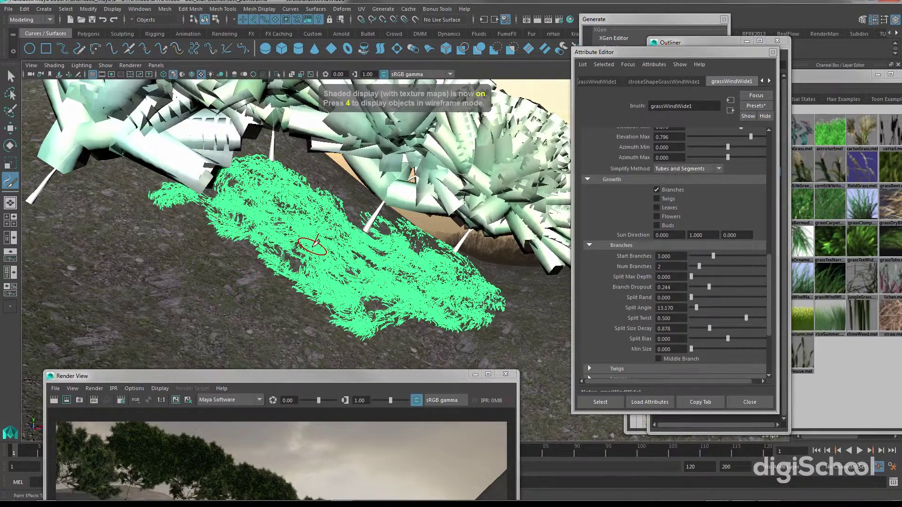
pyautogui.press('7')
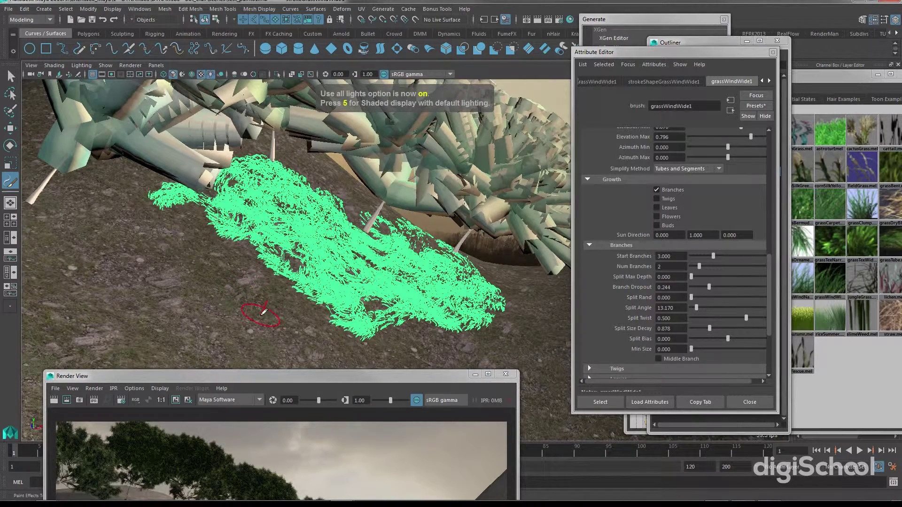
# - Select the ground plane instead of the grass stroke and inspect the grass blades up close
pyautogui.click(10, 77)
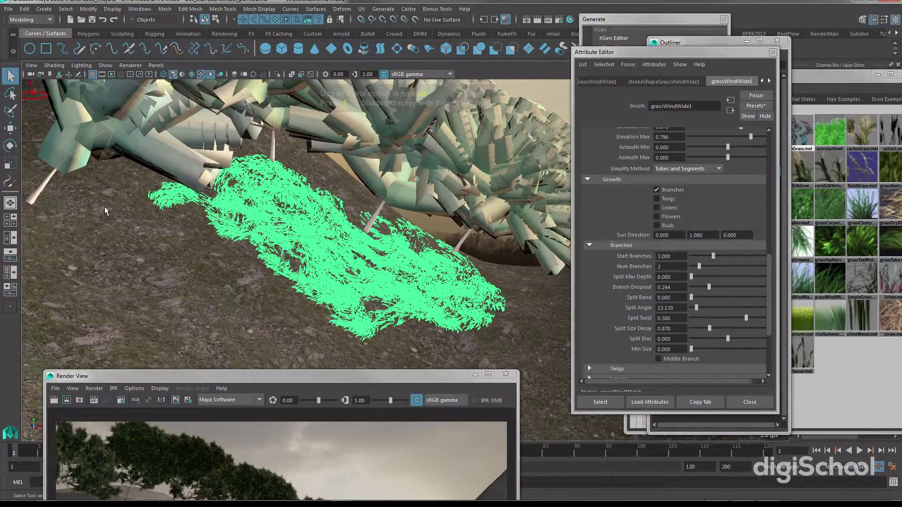
pyautogui.click(146, 282)
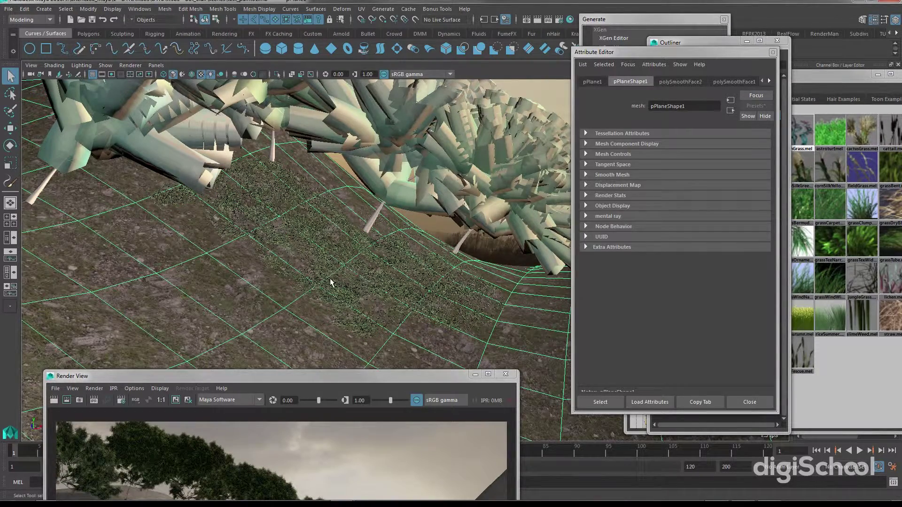
pyautogui.scroll(3, 330, 282)
pyautogui.scroll(3, 325, 274)
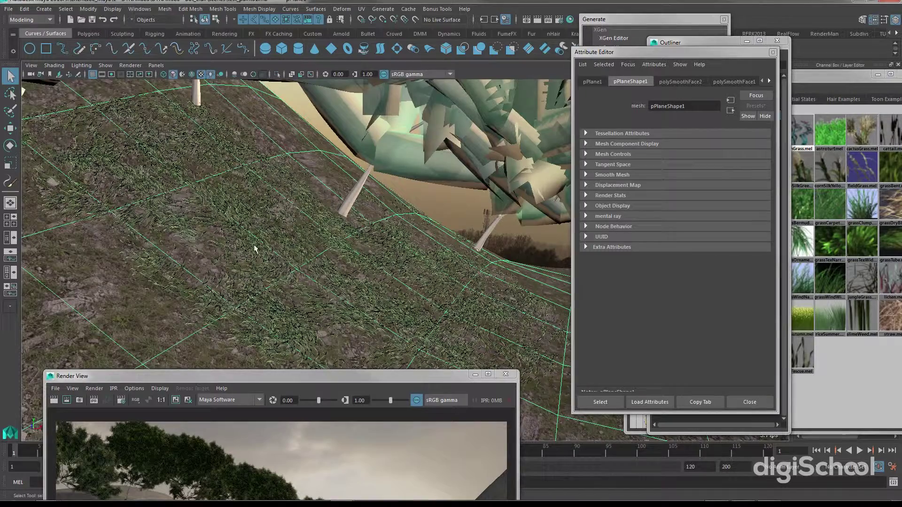
pyautogui.scroll(2, 284, 282)
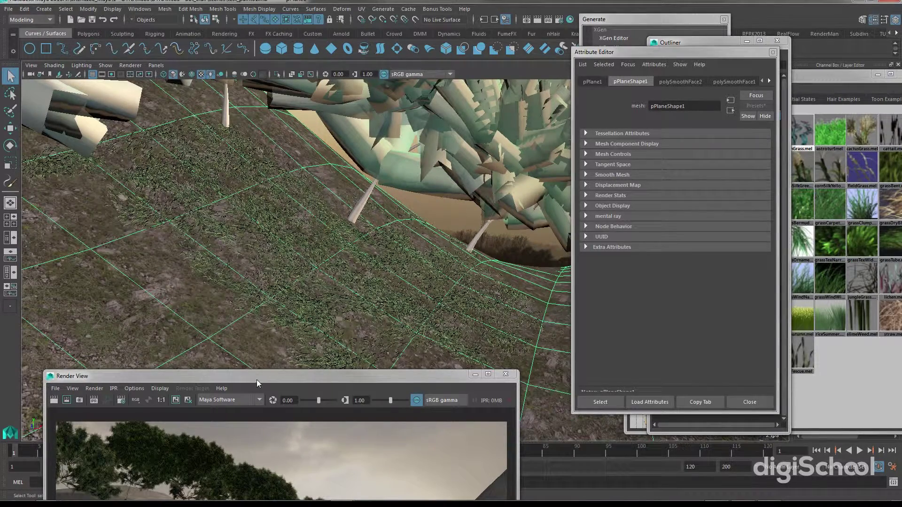
pyautogui.moveTo(259, 377); pyautogui.dragTo(263, 336)
# - Reselect strokeGrassWindWide1 in the Outliner and move the floating Generate menu out of the way
pyautogui.click(656, 22)
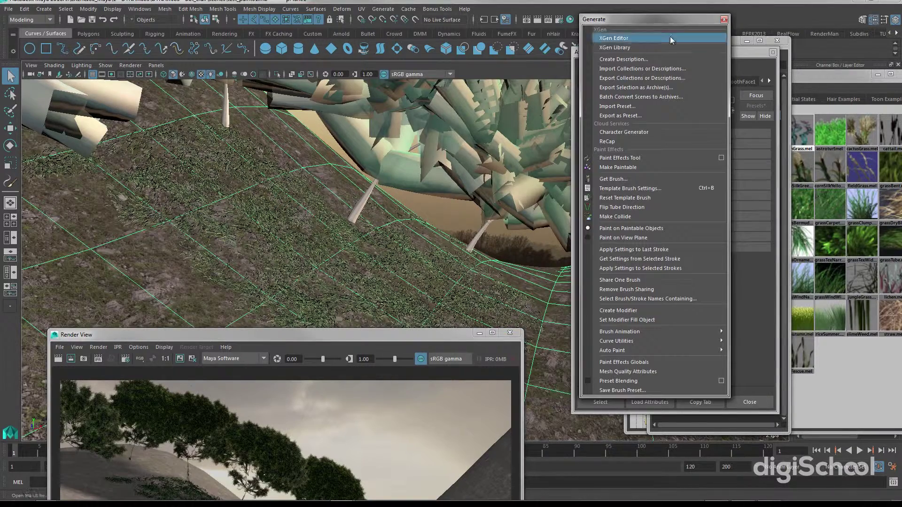
pyautogui.click(732, 42)
pyautogui.moveTo(723, 43); pyautogui.dragTo(723, 35)
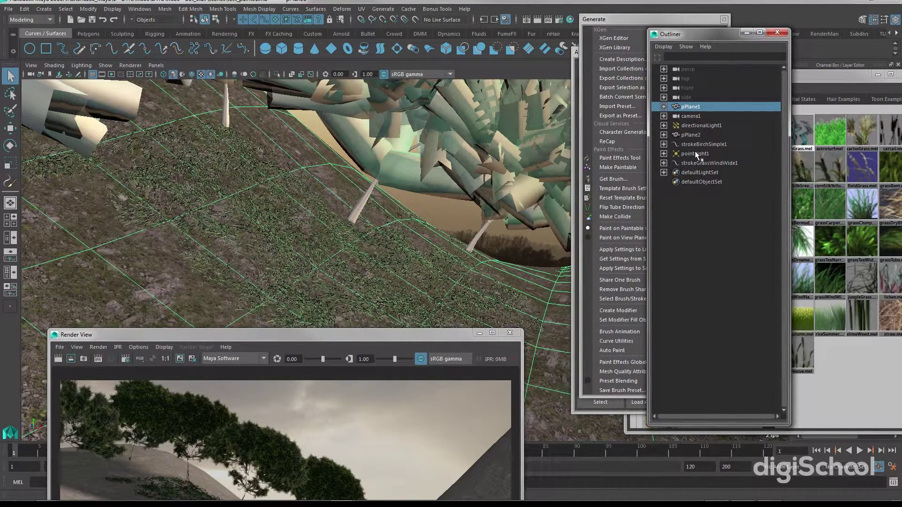
pyautogui.click(698, 163)
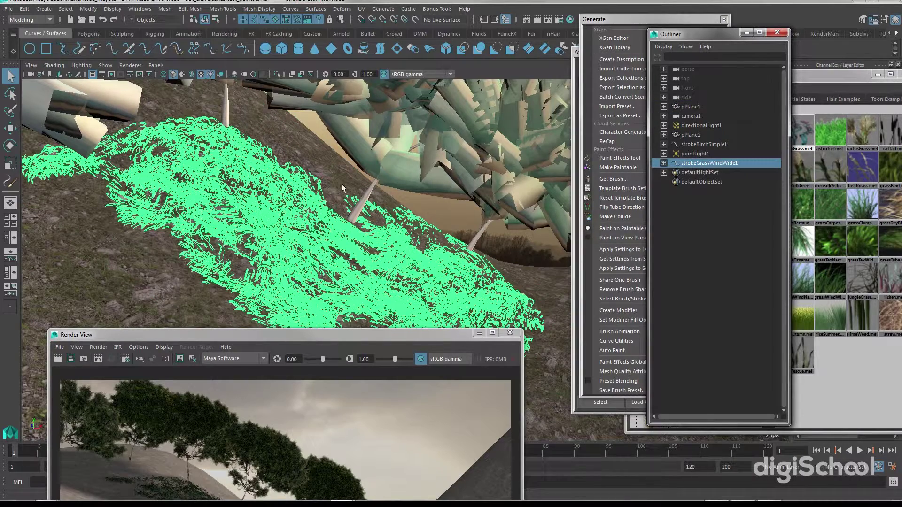
pyautogui.moveTo(607, 18); pyautogui.dragTo(901, 38)
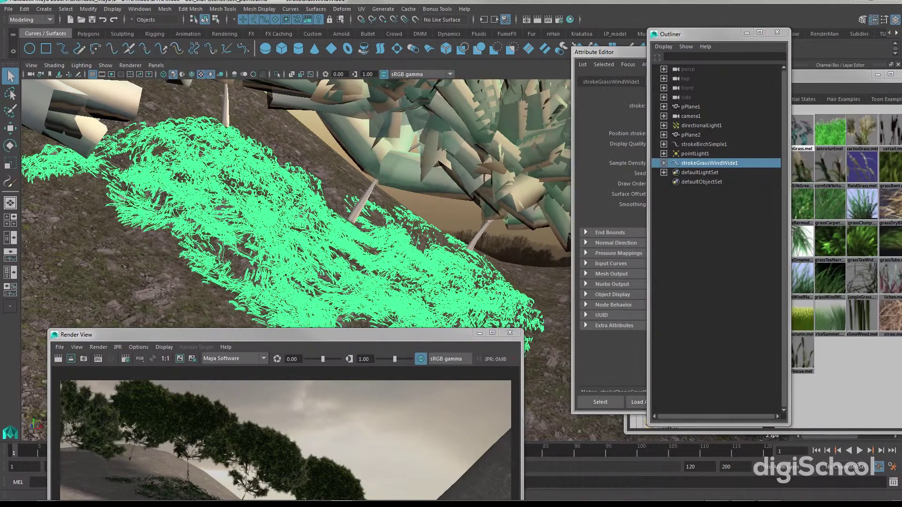
# - Set Tubes Per Step to 30 in the Creation settings of the grassWindWide1 brush
pyautogui.moveTo(613, 53); pyautogui.dragTo(561, 39)
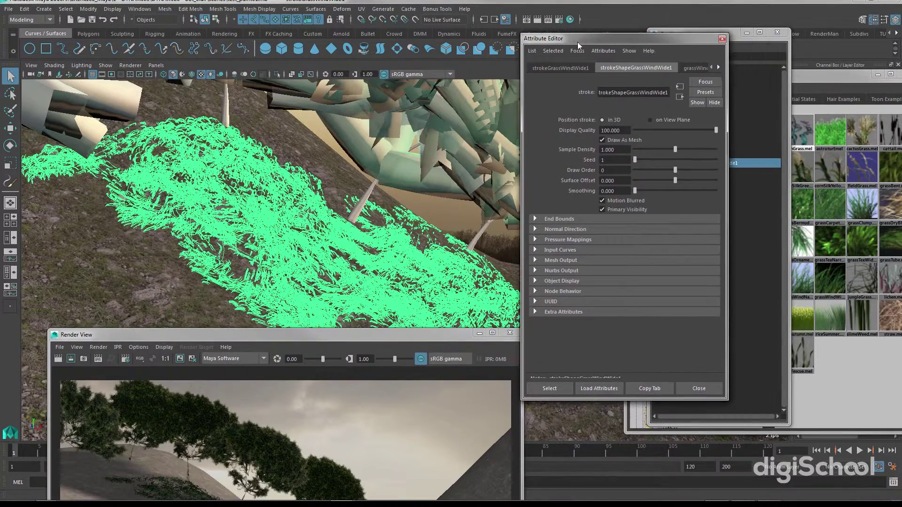
pyautogui.click(693, 68)
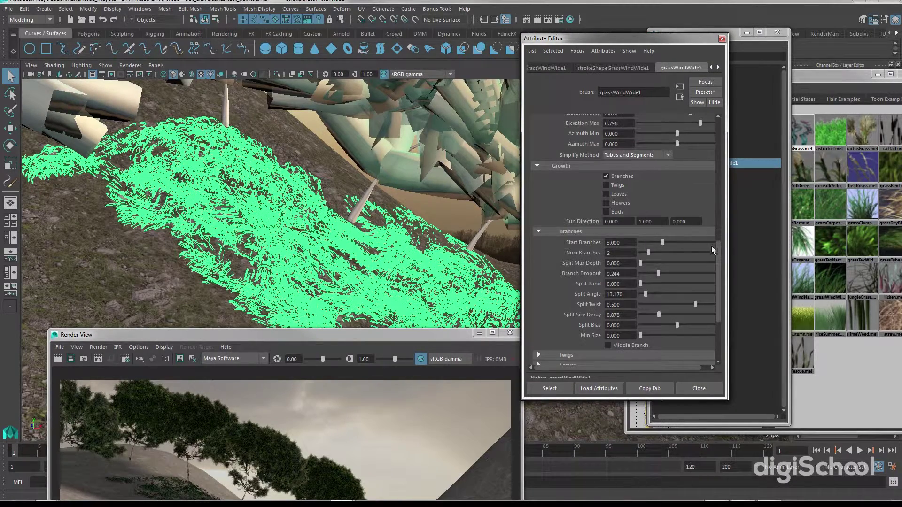
pyautogui.moveTo(720, 250); pyautogui.dragTo(722, 160)
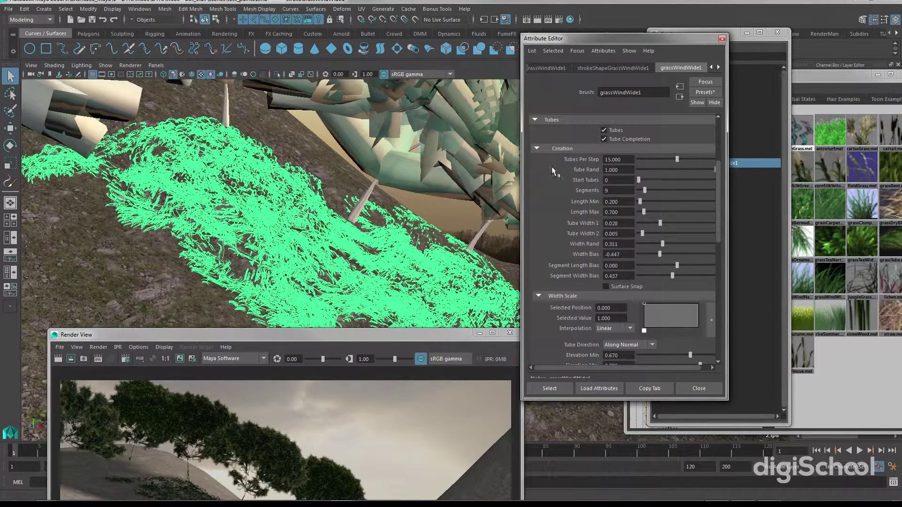
pyautogui.click(613, 159)
pyautogui.write('30')
pyautogui.press('Return')
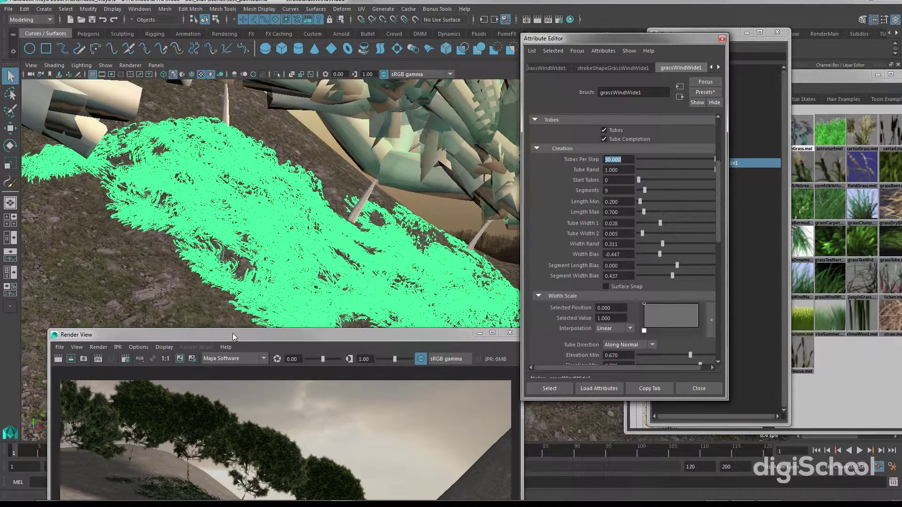
# - Render the camera1 view to check the grass density, then uncover the viewport again
pyautogui.moveTo(233, 335); pyautogui.dragTo(229, 108)
pyautogui.click(55, 133)
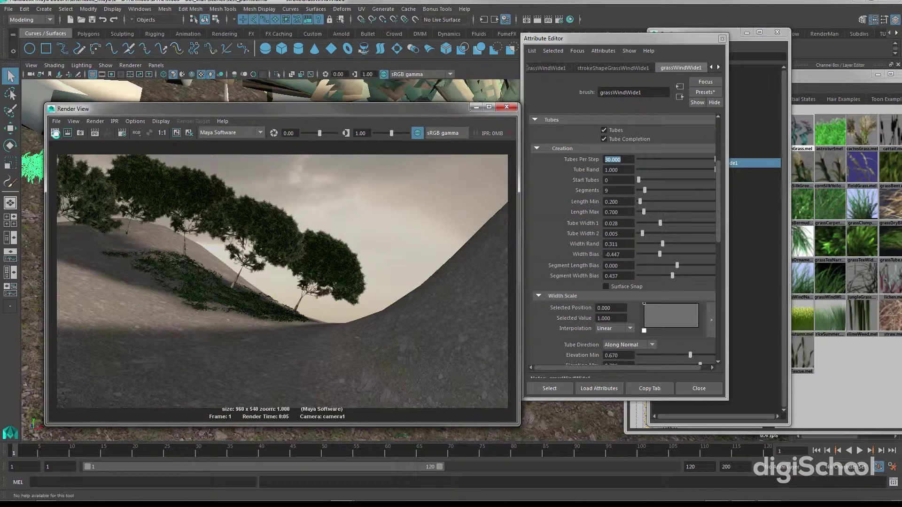
pyautogui.click(56, 134)
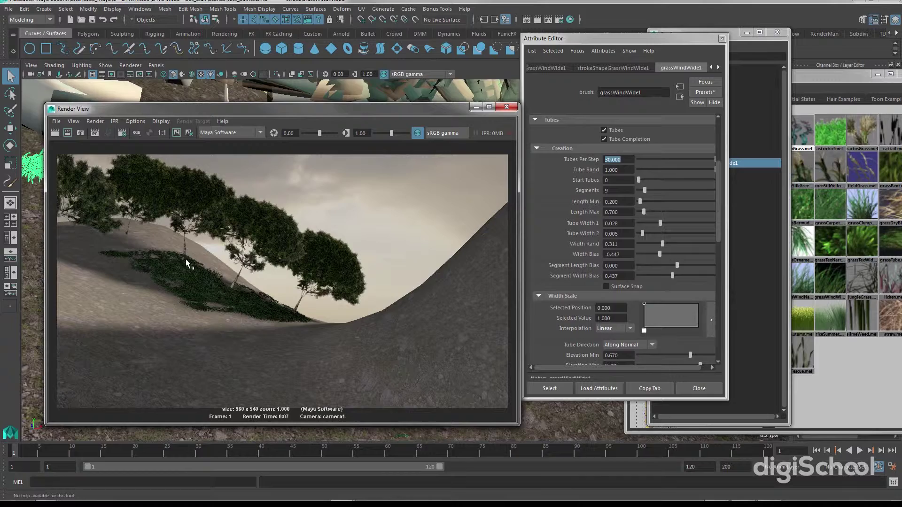
pyautogui.moveTo(338, 116); pyautogui.dragTo(316, 334)
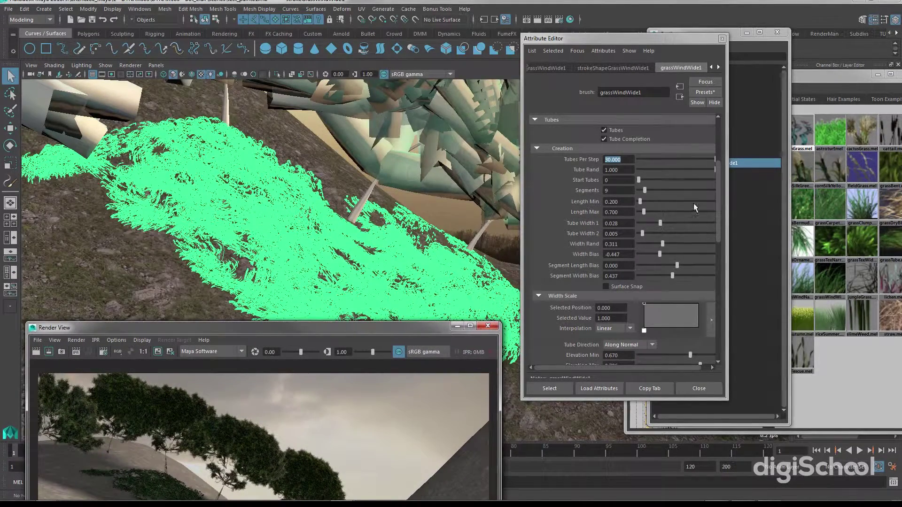
# - Set the grass brush's Length Max to 0.8, Tube Width 1 to about 0.060 and Tube Width 2 to about 0.044
pyautogui.scroll(-2, 718, 215)
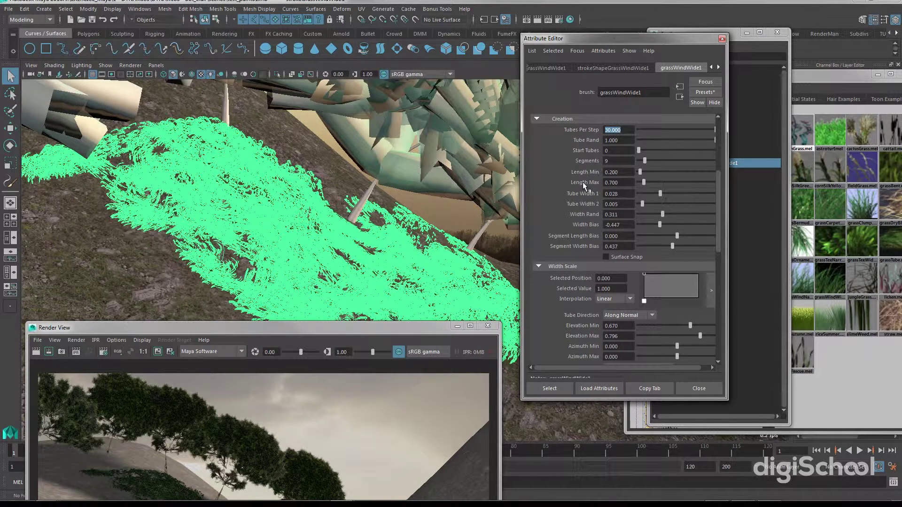
pyautogui.doubleClick(619, 183)
pyautogui.write('0.8')
pyautogui.press('Return')
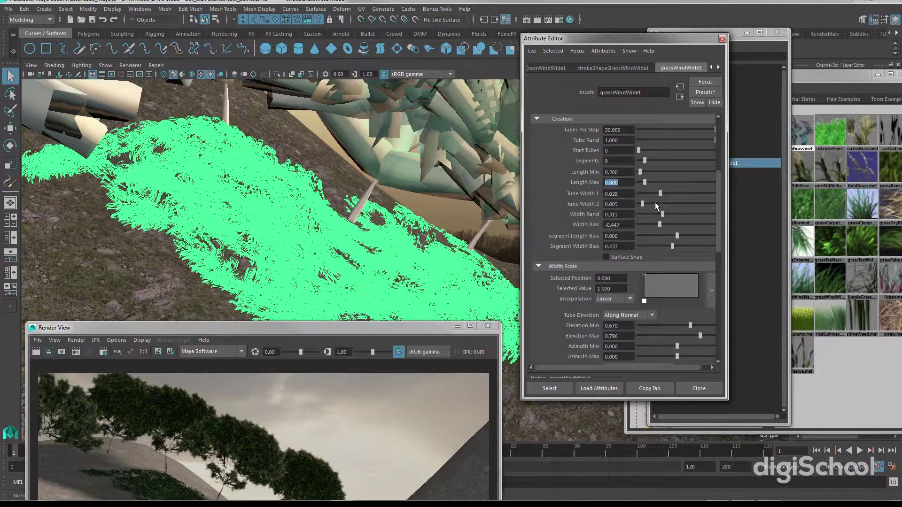
pyautogui.click(684, 194)
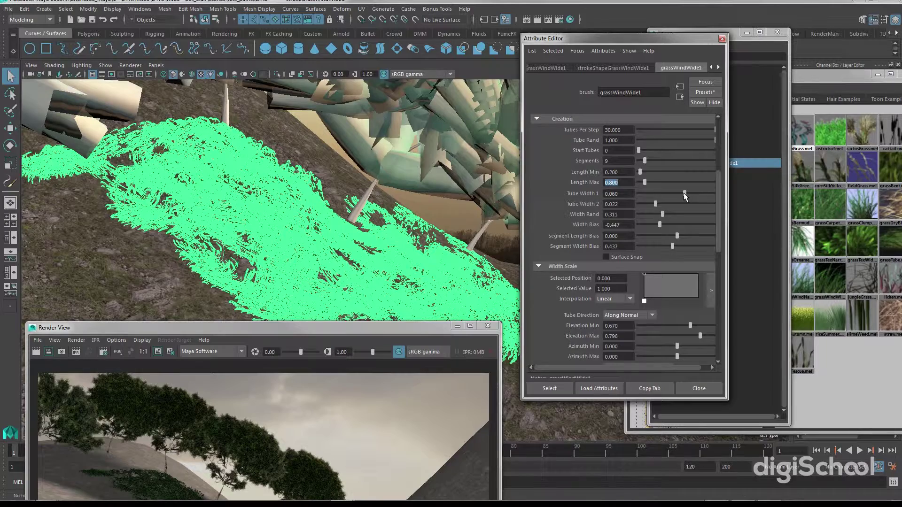
pyautogui.click(672, 203)
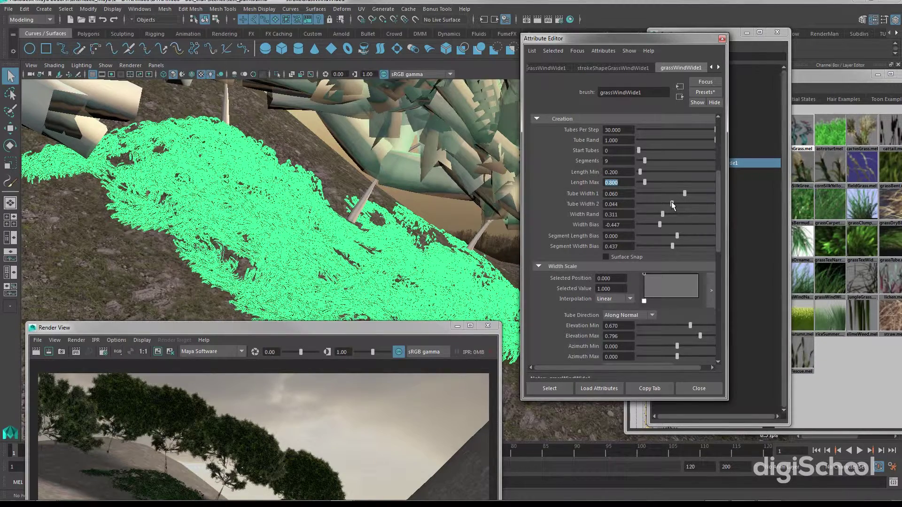
# - Run a test render of the wider grass blades and move the Render View off the viewport
pyautogui.moveTo(296, 328); pyautogui.dragTo(314, 142)
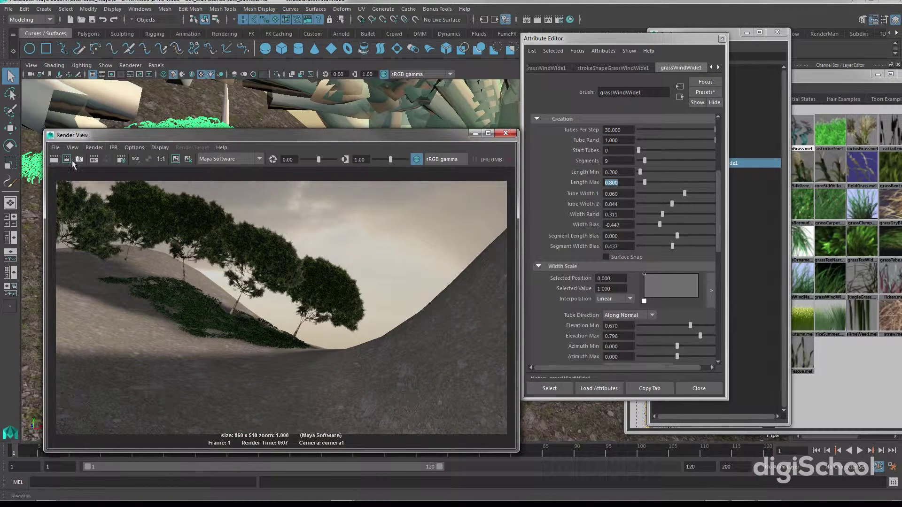
pyautogui.click(54, 161)
pyautogui.moveTo(283, 143)
pyautogui.mouseDown()
pyautogui.moveTo(266, 151)
pyautogui.moveTo(241, 332)
pyautogui.mouseUp()
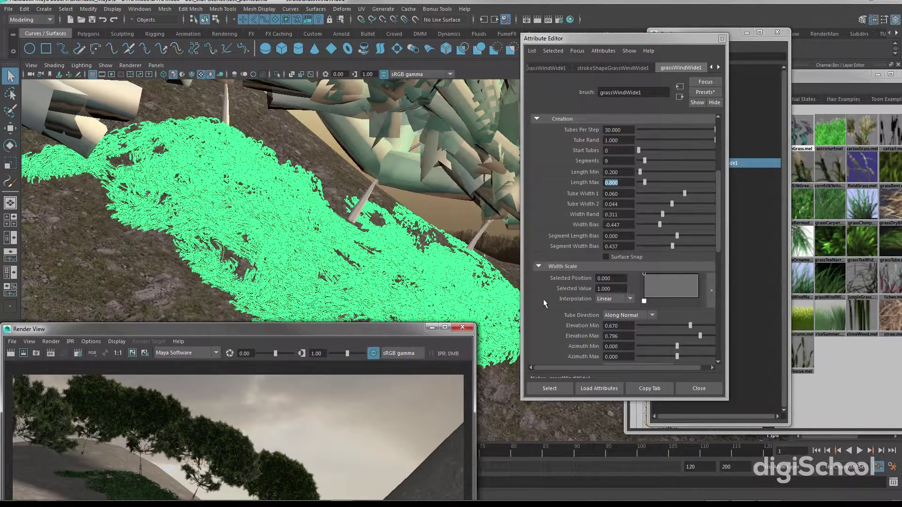
# - Set the blades' Tube Width 1 to about 0.085, Tube Width 2 to about 0.060 and Width Rand to about 0.526
pyautogui.click(703, 194)
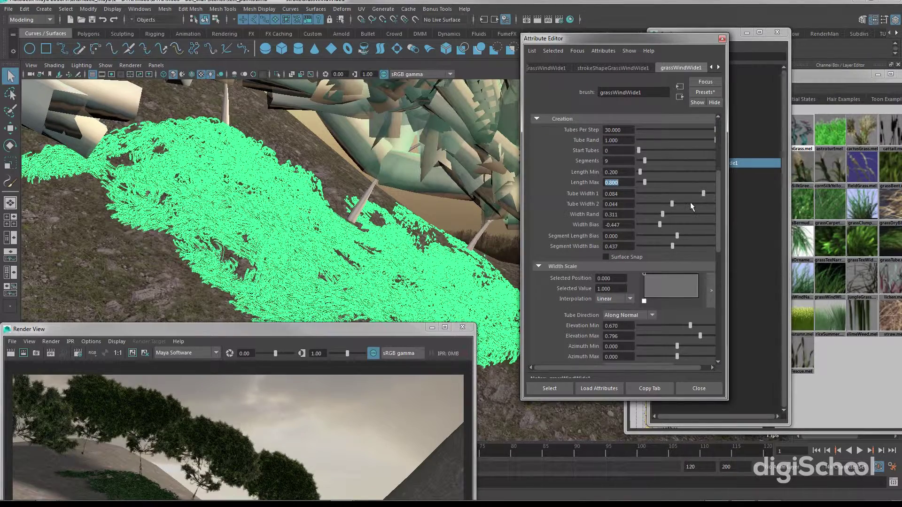
pyautogui.click(689, 204)
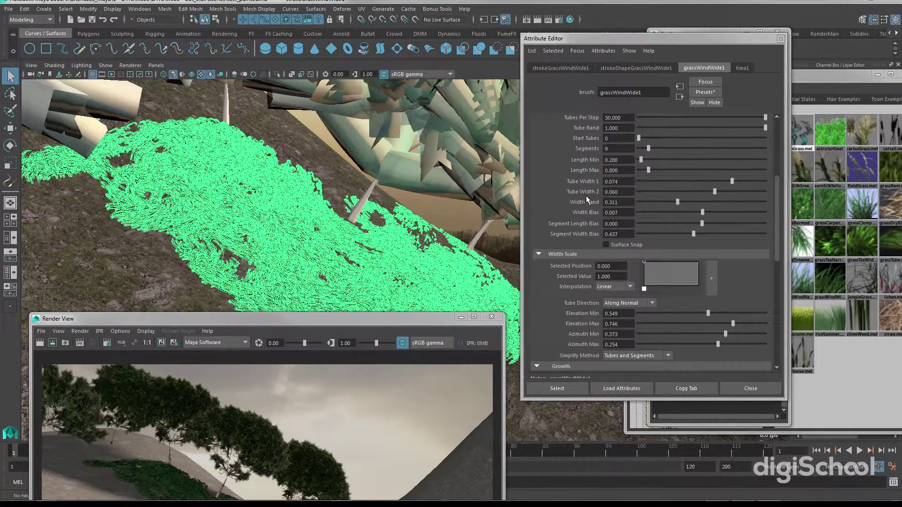
pyautogui.click(744, 181)
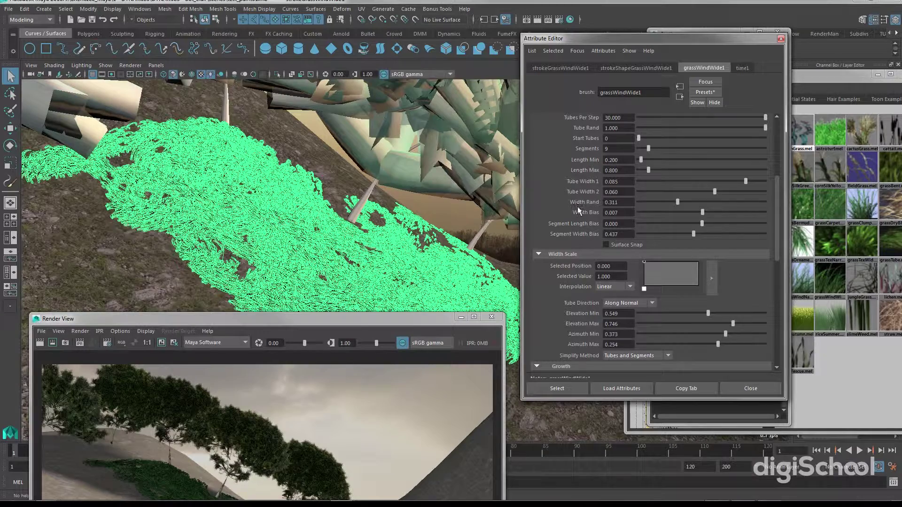
pyautogui.click(705, 202)
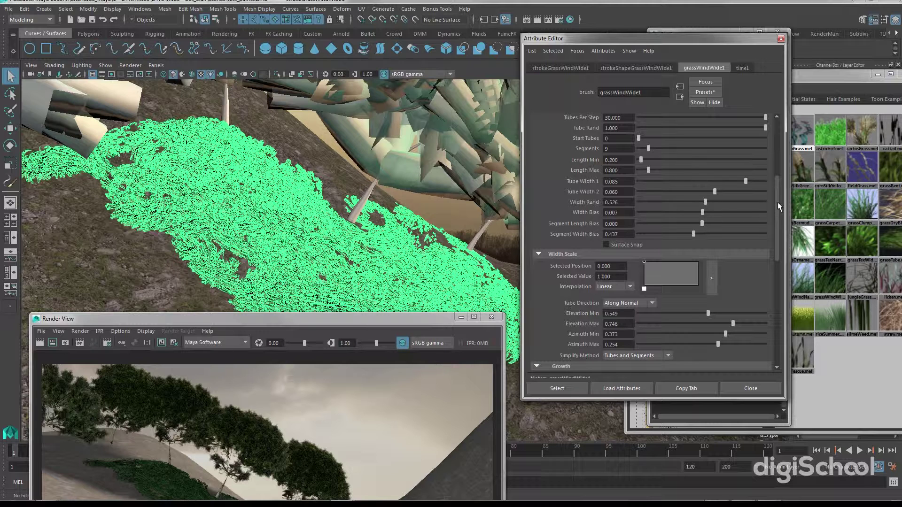
# - Set both Num Branches and Start Branches to 5 in the grass brush's Branches settings
pyautogui.moveTo(777, 202); pyautogui.dragTo(769, 285)
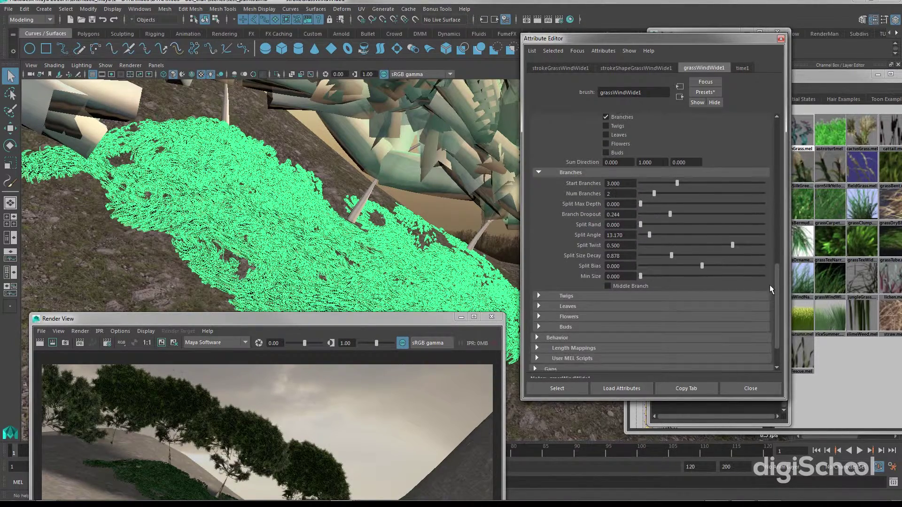
pyautogui.doubleClick(611, 194)
pyautogui.write('5')
pyautogui.press('Return')
pyautogui.moveTo(779, 317); pyautogui.dragTo(777, 304)
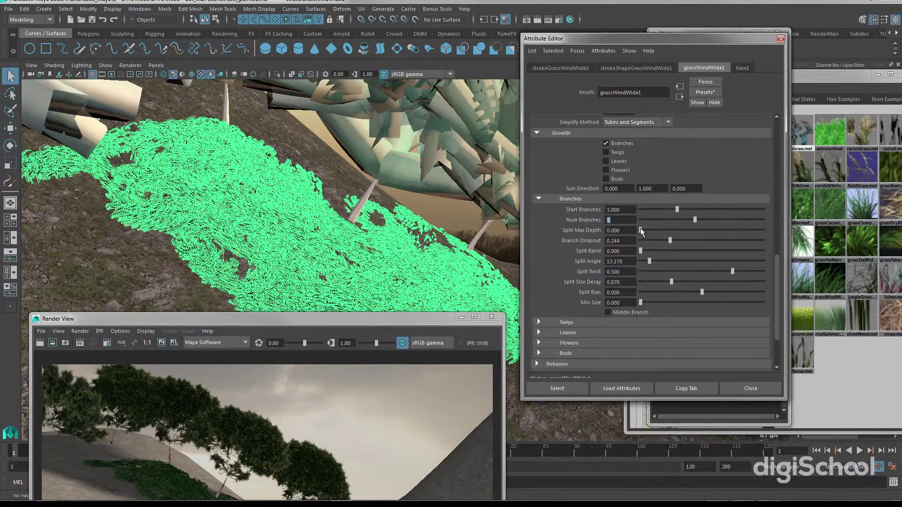
pyautogui.doubleClick(615, 210)
pyautogui.write('5')
pyautogui.press('Return')
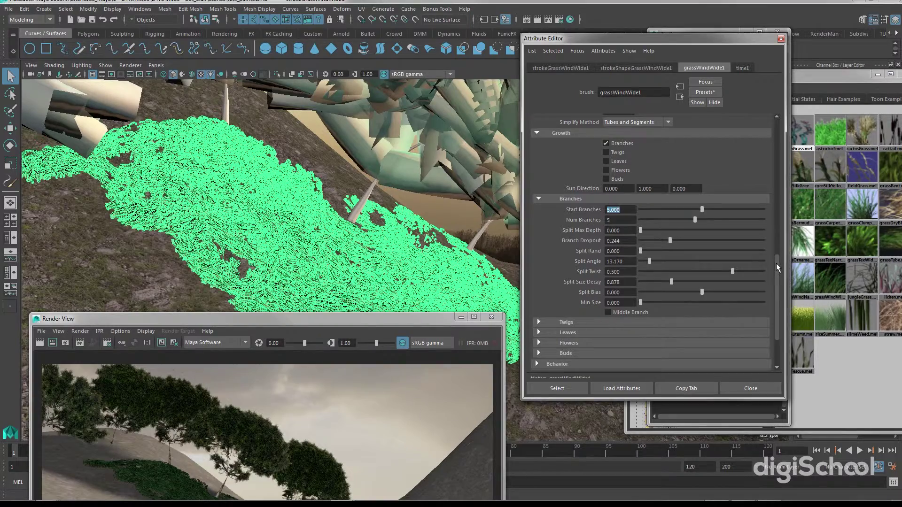
# - Lower the grass tubes' Elevation Min to about 0.090 and Elevation Max to about 0.369
pyautogui.moveTo(776, 263); pyautogui.dragTo(778, 215)
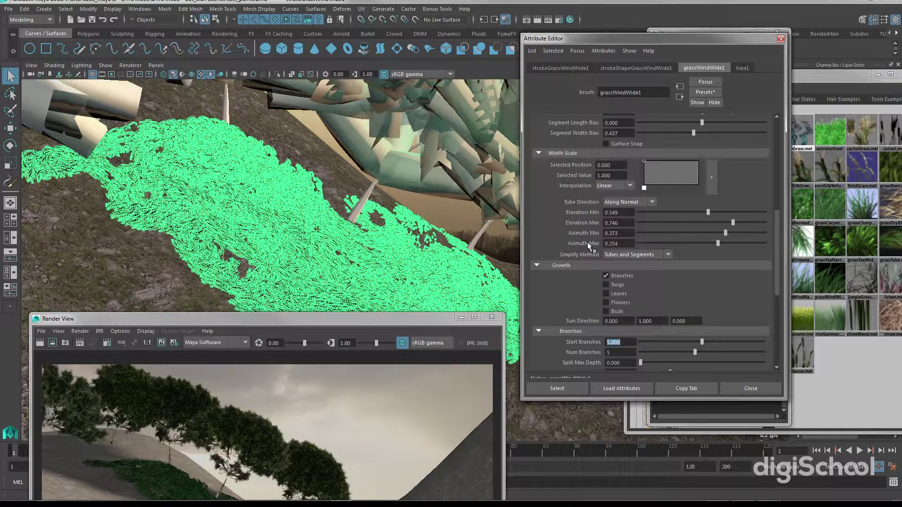
pyautogui.click(670, 213)
pyautogui.click(685, 223)
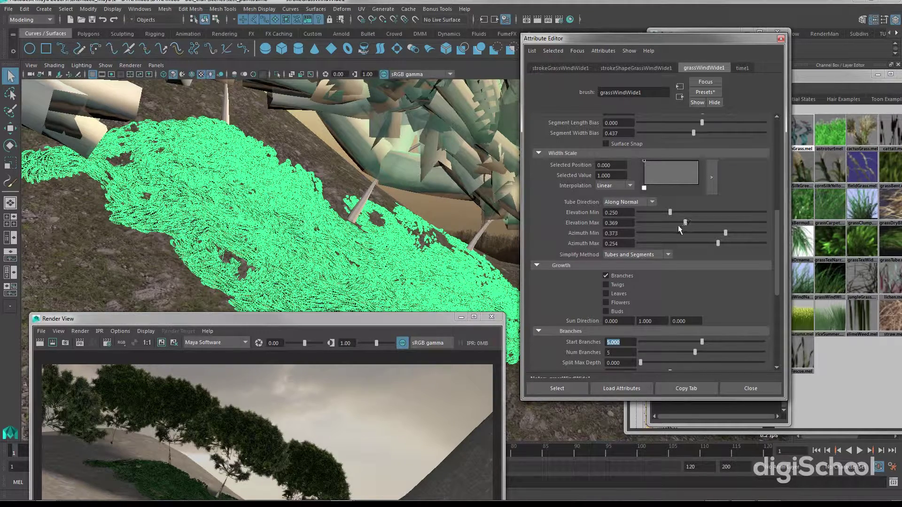
pyautogui.click(650, 212)
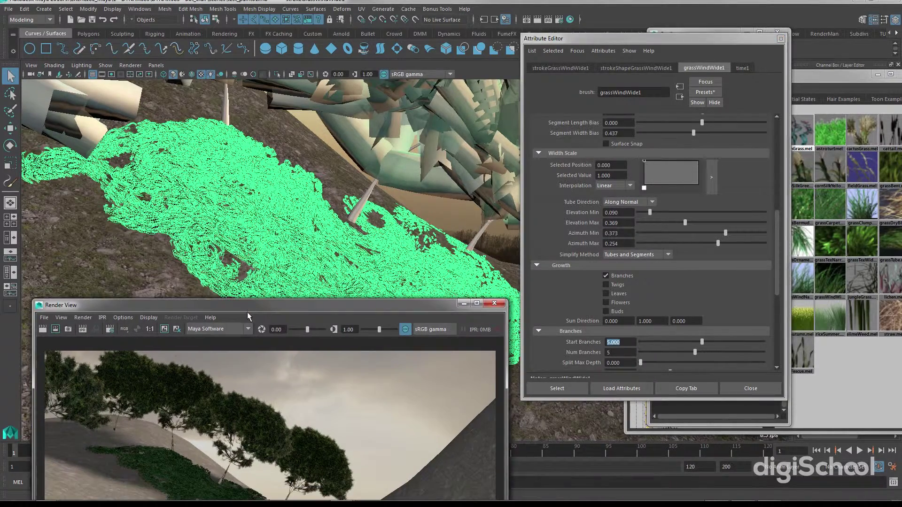
# - Render the scene again to check the grass with its new branch and elevation values
pyautogui.moveTo(254, 319); pyautogui.dragTo(282, 89)
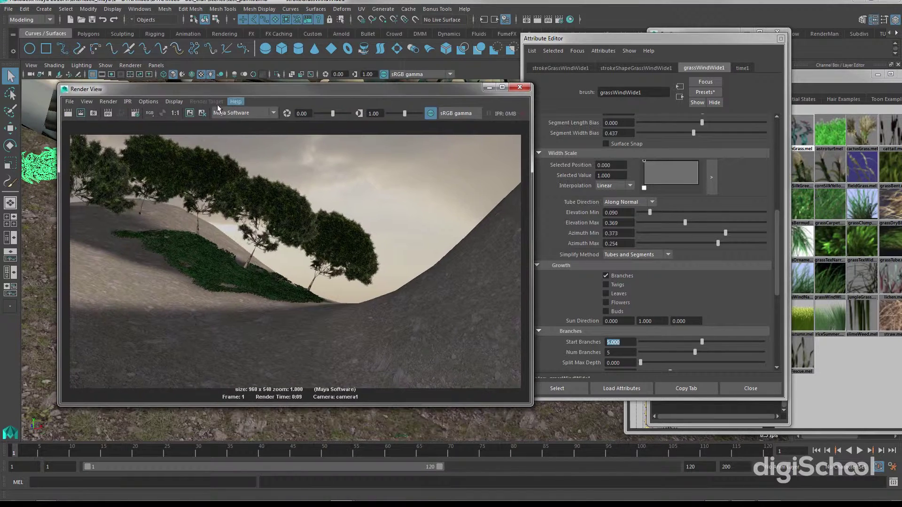
pyautogui.click(70, 114)
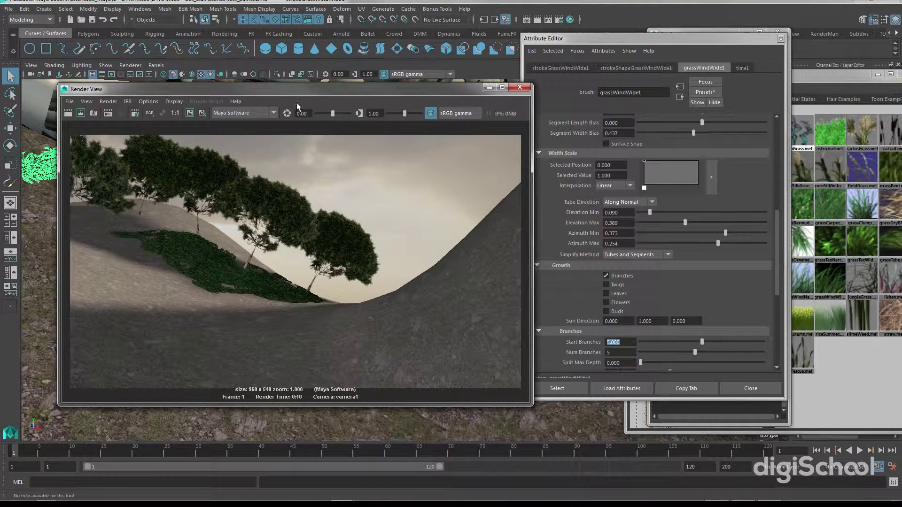
pyautogui.moveTo(300, 92); pyautogui.dragTo(272, 290)
# - Increase the grass brush's Tubes Per Step to 40
pyautogui.moveTo(777, 270)
pyautogui.mouseDown()
pyautogui.moveTo(763, 177)
pyautogui.moveTo(760, 201)
pyautogui.mouseUp()
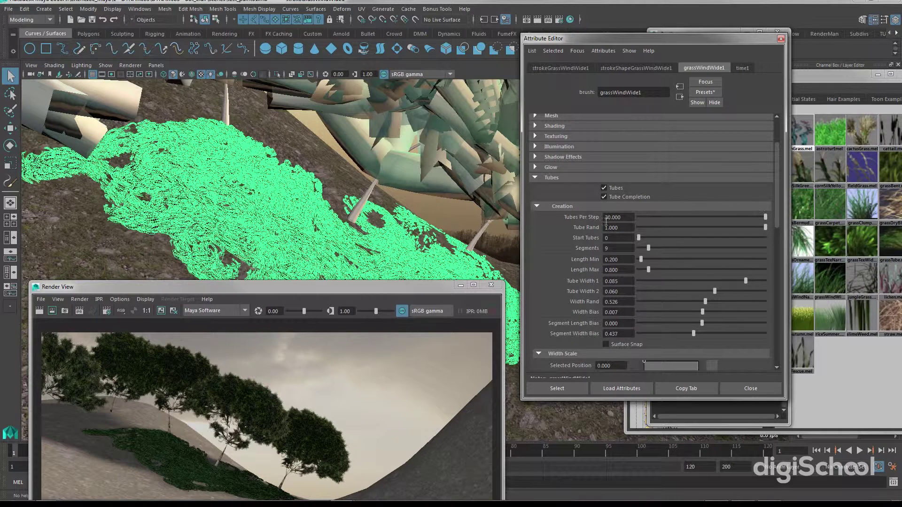
pyautogui.moveTo(628, 218); pyautogui.dragTo(572, 219)
pyautogui.write('40')
pyautogui.press('Return')
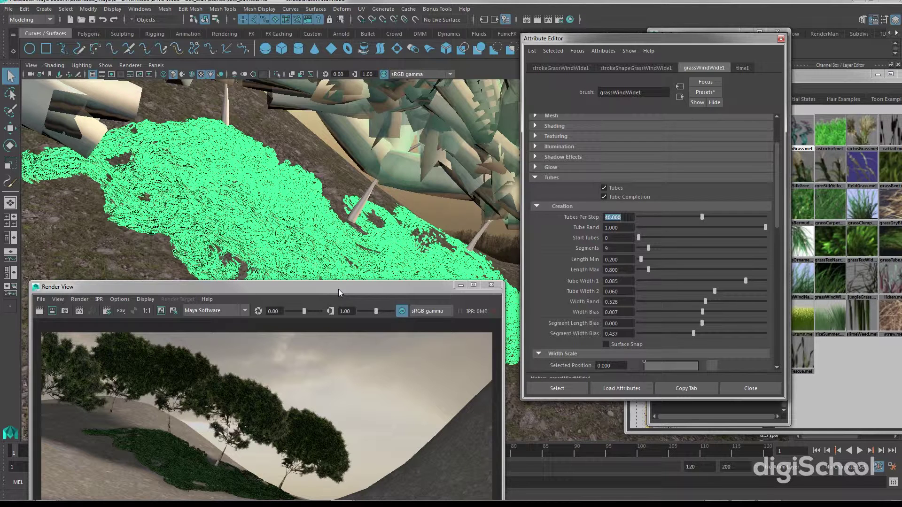
# - Run another test render to check the denser grass patch beneath the trees
pyautogui.moveTo(340, 291); pyautogui.dragTo(347, 93)
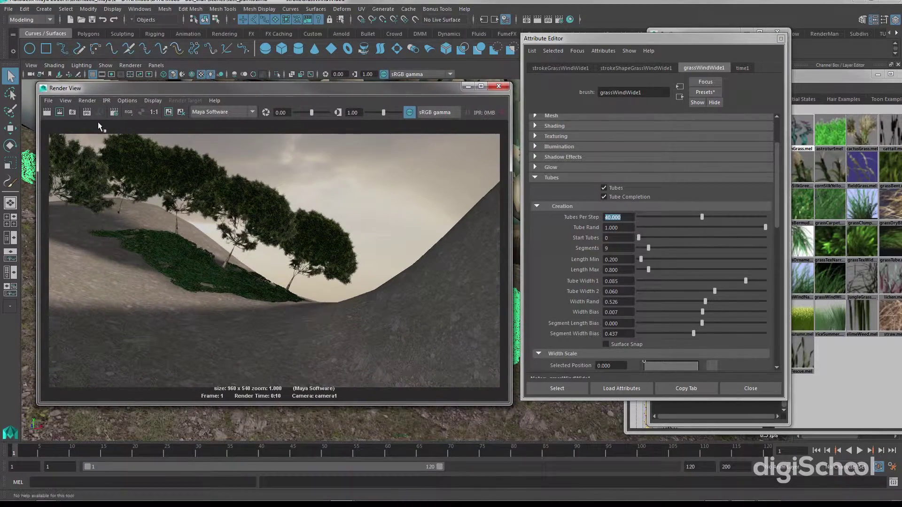
pyautogui.click(51, 113)
pyautogui.moveTo(294, 89); pyautogui.dragTo(319, 369)
# - Save the grassWindWide1 brush settings as an attribute preset named herbe_colline01
pyautogui.scroll(-4, 323, 233)
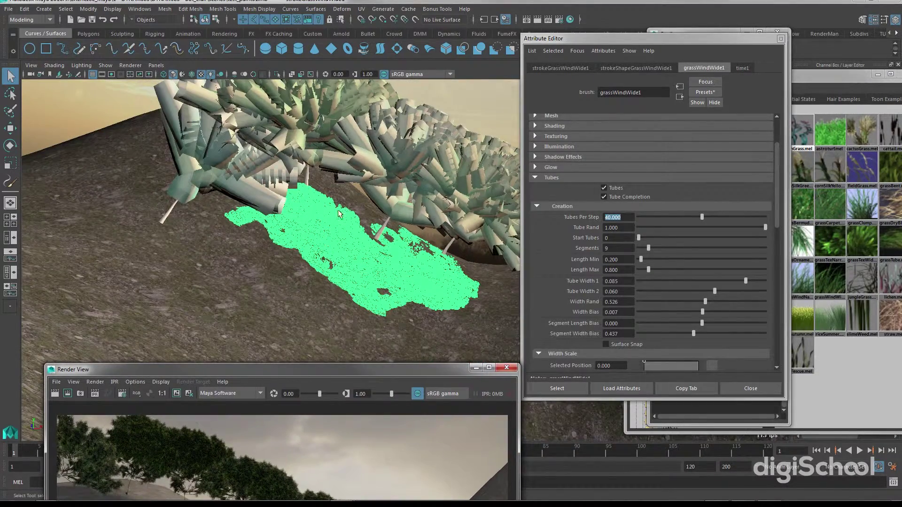
pyautogui.keyDown('alt'); pyautogui.moveTo(361, 270); pyautogui.dragTo(363, 272); pyautogui.keyUp('alt')
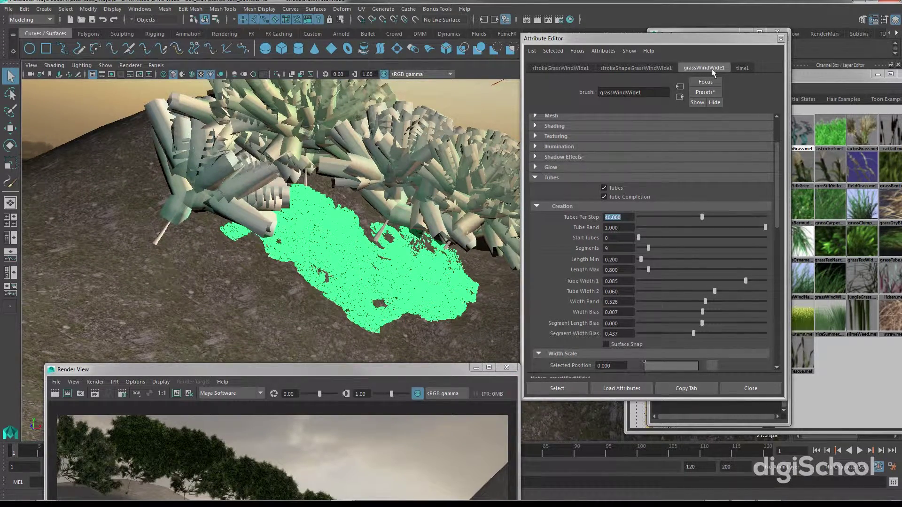
pyautogui.click(701, 92)
pyautogui.moveTo(721, 131)
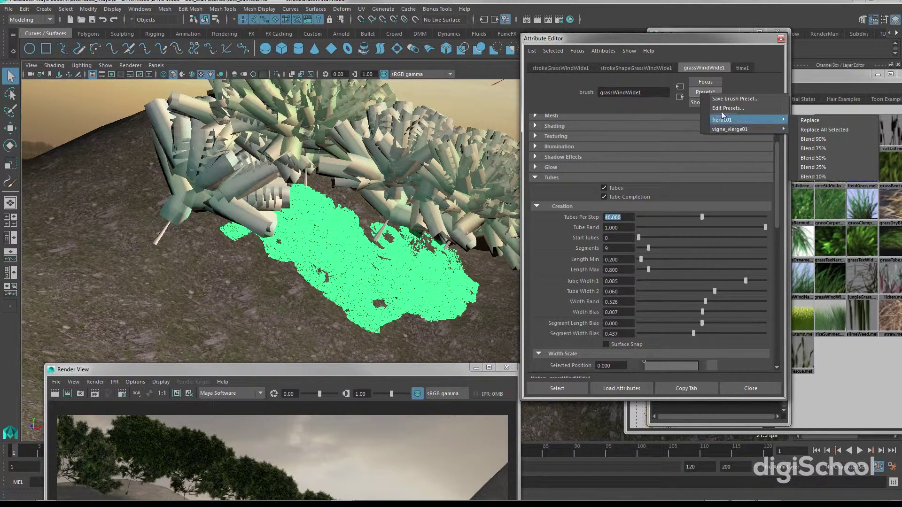
pyautogui.click(726, 98)
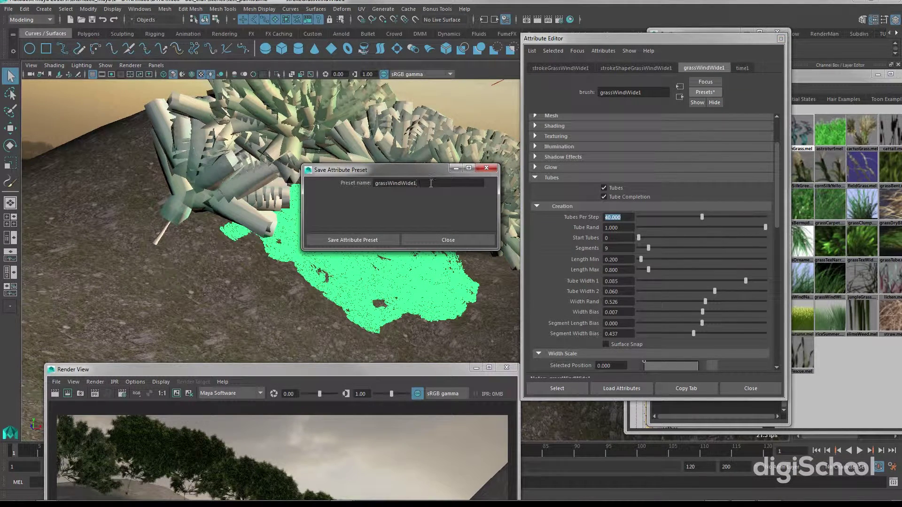
pyautogui.moveTo(428, 184); pyautogui.dragTo(341, 183)
pyautogui.write('herbe_colline01')
pyautogui.click(331, 240)
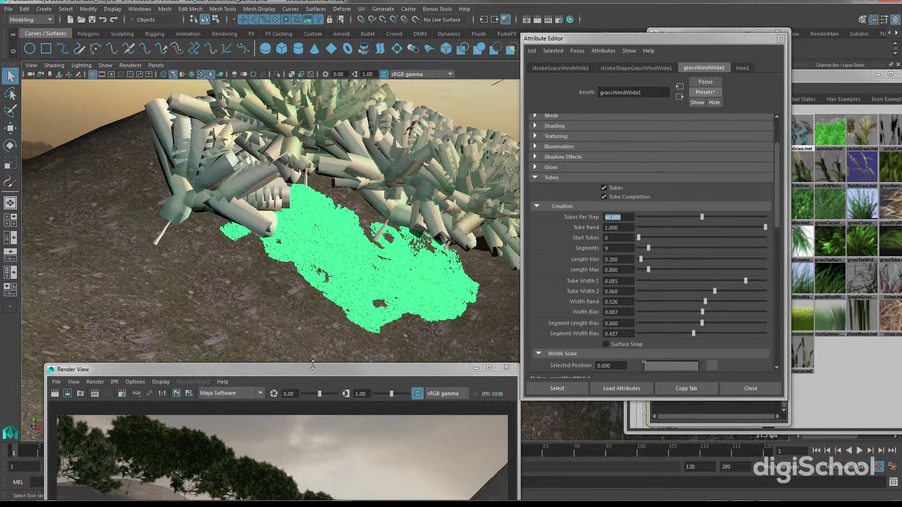
# - Paint a second grass stroke diagonally down the slope in front of the existing patch with the Paint Effects tool
pyautogui.moveTo(314, 370); pyautogui.dragTo(901, 358)
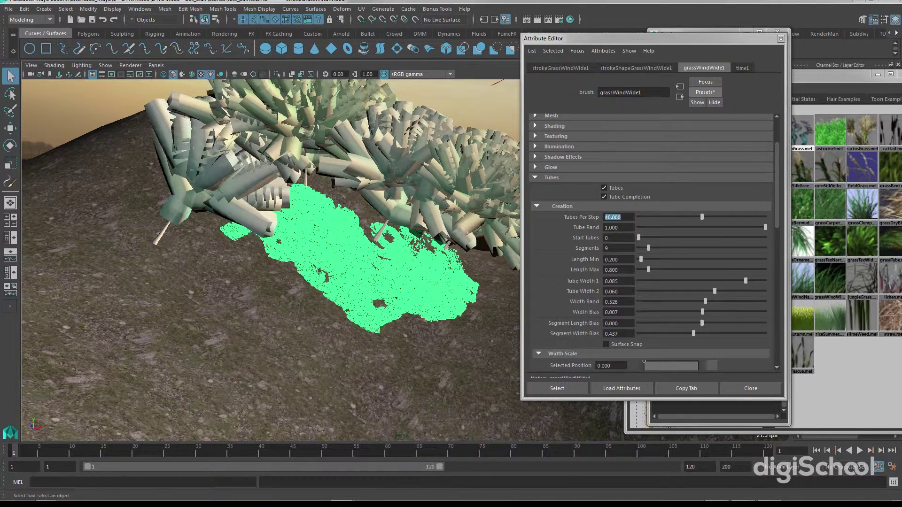
pyautogui.click(11, 182)
pyautogui.keyDown('alt'); pyautogui.moveTo(80, 278); pyautogui.dragTo(188, 318); pyautogui.keyUp('alt')
pyautogui.moveTo(227, 259)
pyautogui.mouseDown()
pyautogui.moveTo(197, 285)
pyautogui.moveTo(236, 305)
pyautogui.moveTo(226, 287)
pyautogui.moveTo(301, 352)
pyautogui.moveTo(235, 270)
pyautogui.moveTo(328, 327)
pyautogui.moveTo(214, 278)
pyautogui.moveTo(282, 345)
pyautogui.moveTo(245, 313)
pyautogui.moveTo(318, 348)
pyautogui.moveTo(308, 353)
pyautogui.moveTo(319, 334)
pyautogui.moveTo(240, 300)
pyautogui.moveTo(269, 337)
pyautogui.moveTo(221, 296)
pyautogui.moveTo(328, 378)
pyautogui.moveTo(339, 343)
pyautogui.moveTo(298, 355)
pyautogui.moveTo(362, 380)
pyautogui.moveTo(242, 291)
pyautogui.moveTo(228, 320)
pyautogui.moveTo(220, 294)
pyautogui.moveTo(263, 292)
pyautogui.moveTo(308, 331)
pyautogui.moveTo(282, 327)
pyautogui.moveTo(379, 361)
pyautogui.moveTo(387, 392)
pyautogui.moveTo(342, 376)
pyautogui.moveTo(373, 366)
pyautogui.mouseUp()
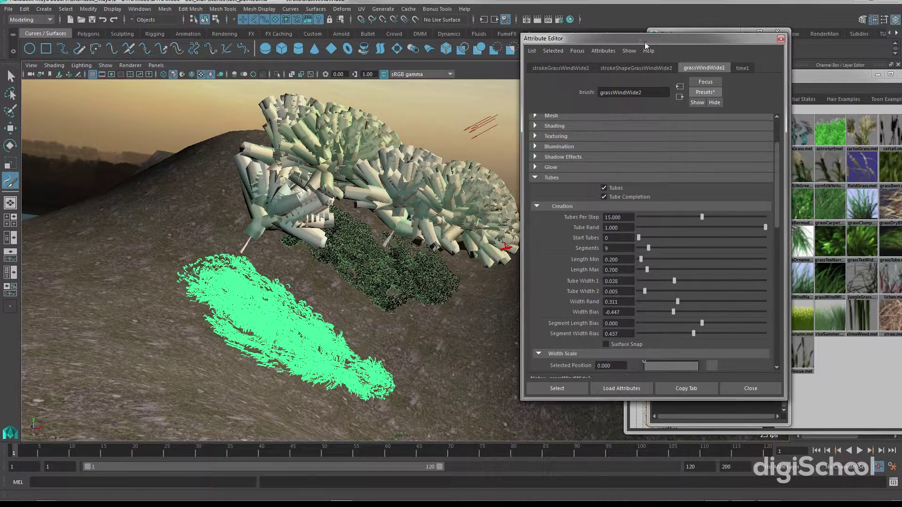
# - Replace the second grass stroke's grassWindWide2 brush settings with the saved herbe_colline01 preset
pyautogui.click(695, 34)
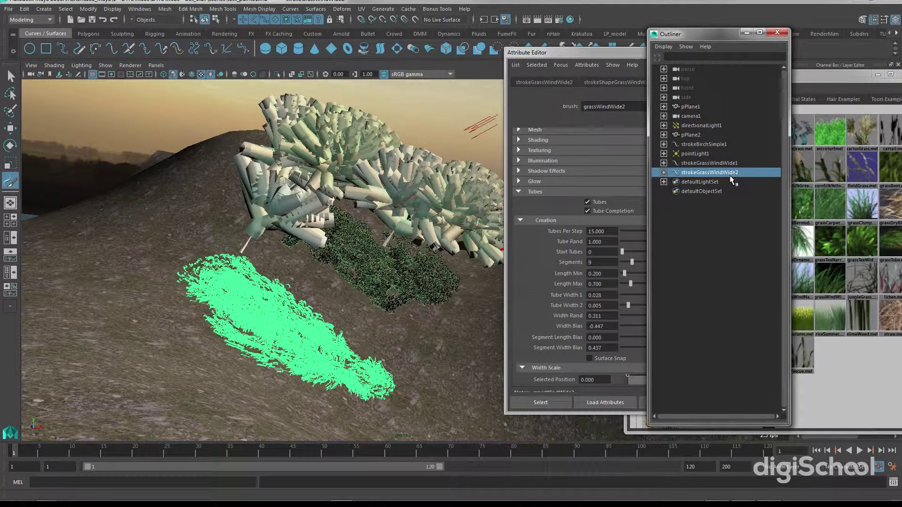
pyautogui.click(541, 52)
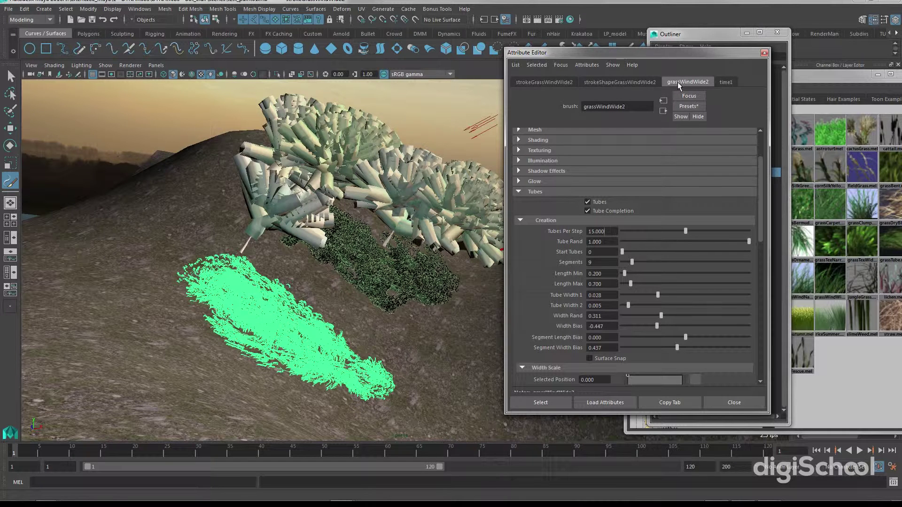
pyautogui.click(689, 106)
pyautogui.moveTo(713, 144)
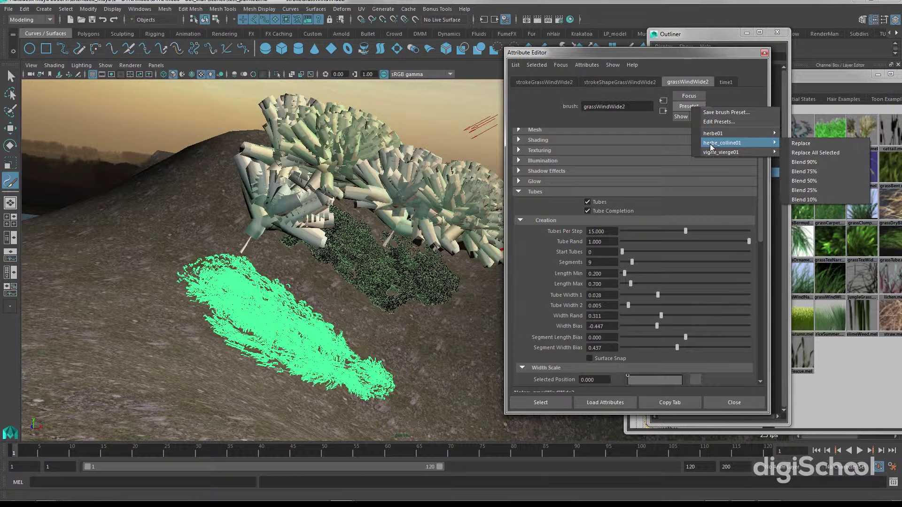
pyautogui.click(799, 144)
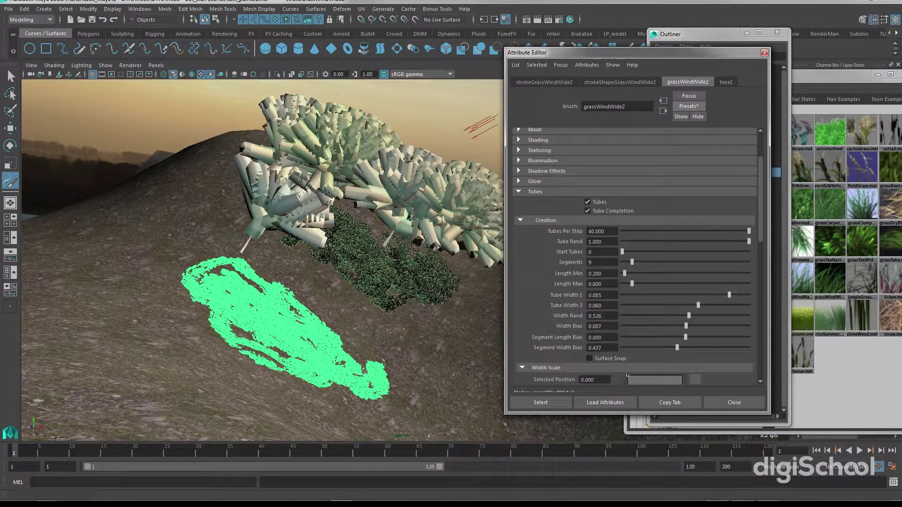
# - Run a test render from camera1 to check the second grass patch with the preset applied
pyautogui.moveTo(901, 154); pyautogui.dragTo(231, 57)
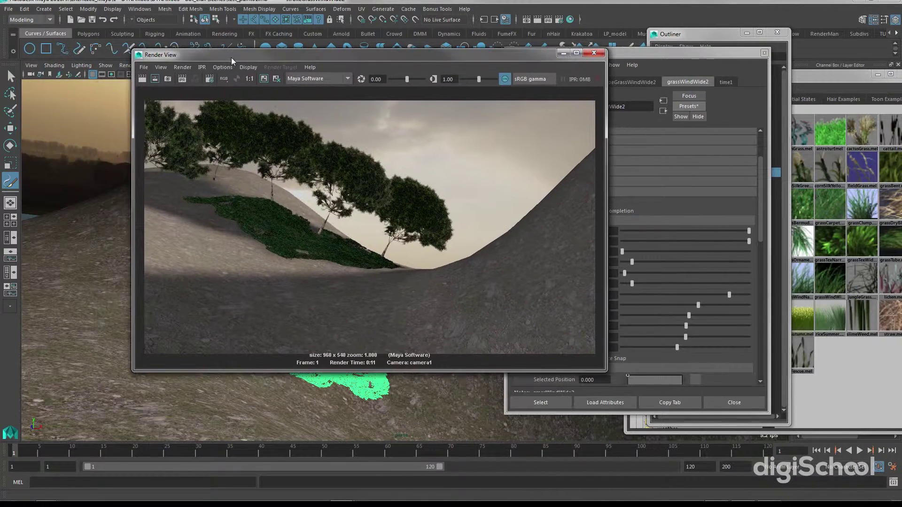
pyautogui.click(144, 79)
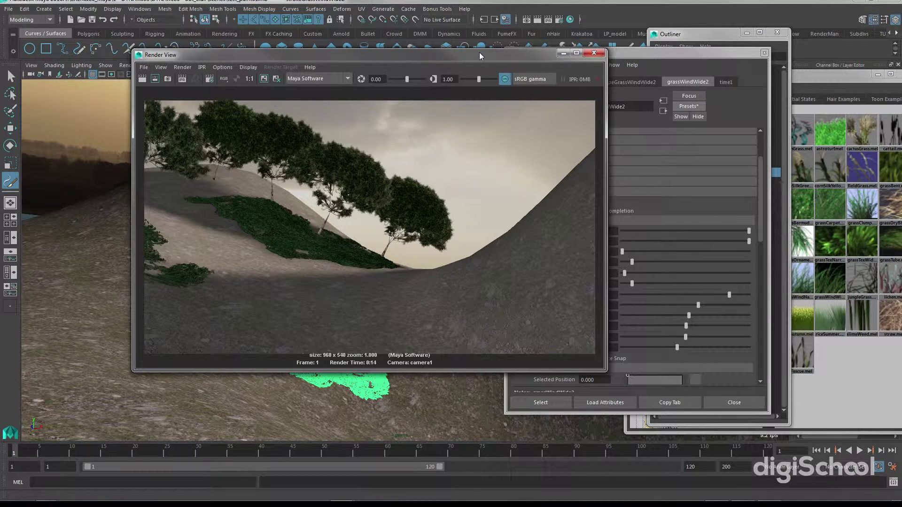
pyautogui.moveTo(347, 58); pyautogui.dragTo(644, 82)
# - Look through camera1, reframe it to bring more of the front grass patch into shot, and render the new view
pyautogui.click(156, 65)
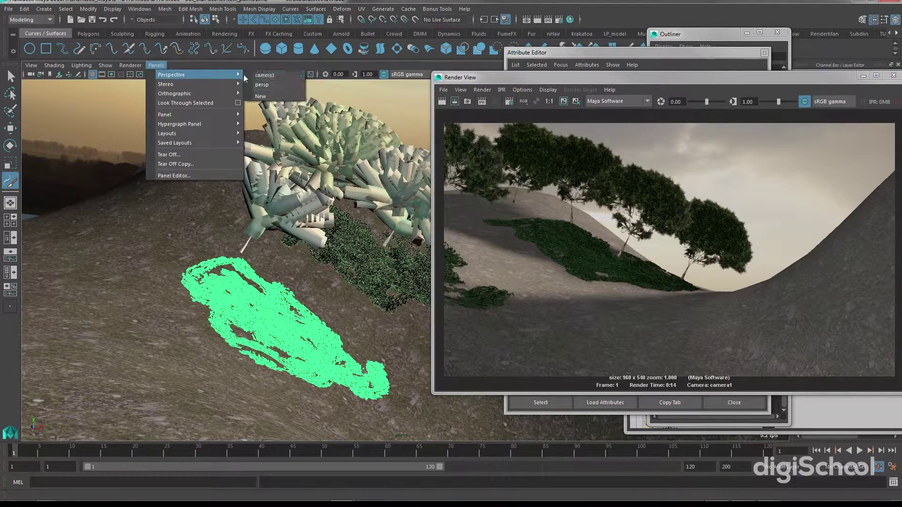
pyautogui.click(267, 84)
pyautogui.keyDown('alt'); pyautogui.moveTo(211, 203); pyautogui.dragTo(258, 217, button='right'); pyautogui.keyUp('alt')
pyautogui.scroll(3, 261, 225)
pyautogui.scroll(-3, 261, 225)
pyautogui.scroll(-1, 263, 227)
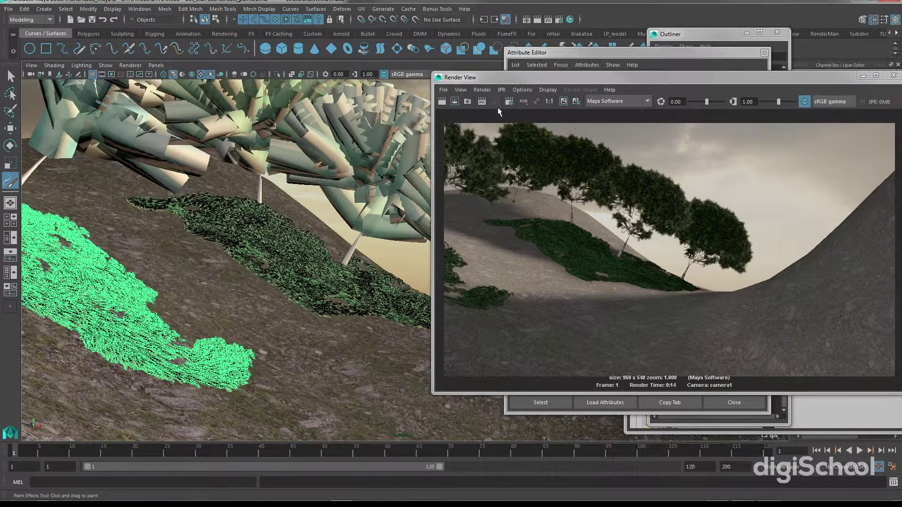
pyautogui.moveTo(503, 78); pyautogui.dragTo(280, 66)
pyautogui.click(217, 87)
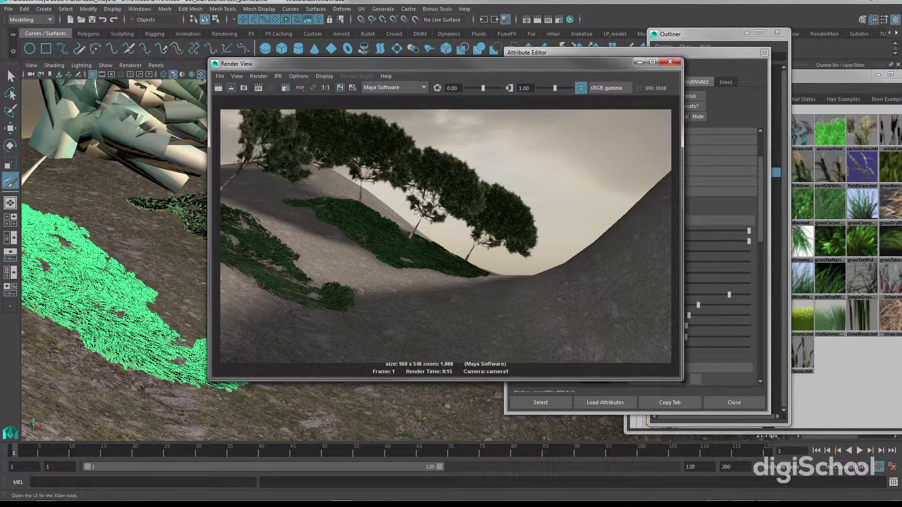
pyautogui.moveTo(755, 71)
pyautogui.mouseDown()
pyautogui.moveTo(568, 58)
pyautogui.moveTo(545, 38)
pyautogui.mouseUp()
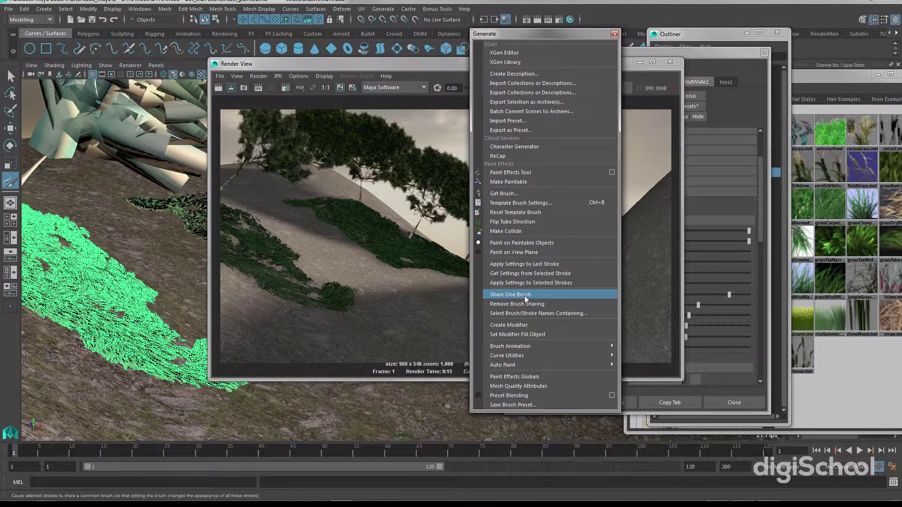
pyautogui.click(709, 52)
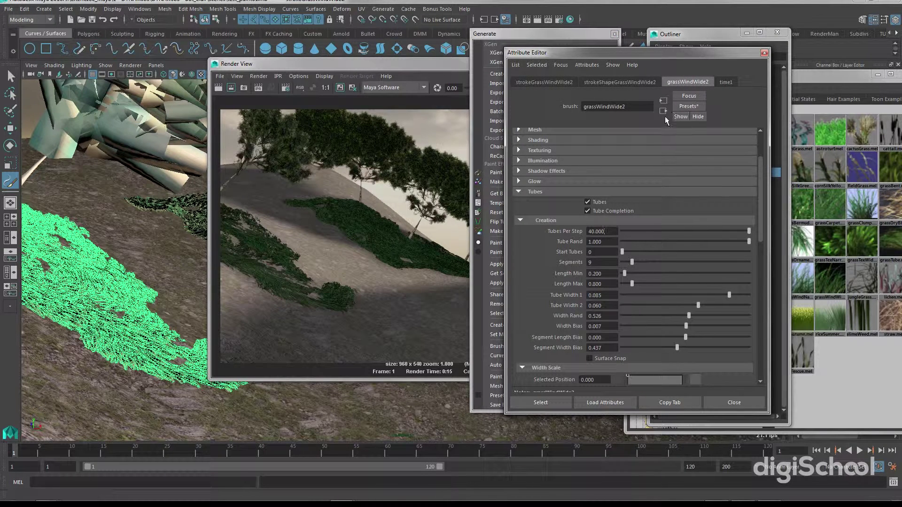
pyautogui.moveTo(520, 34)
pyautogui.mouseDown()
pyautogui.moveTo(718, 44)
pyautogui.moveTo(742, 32)
pyautogui.mouseUp()
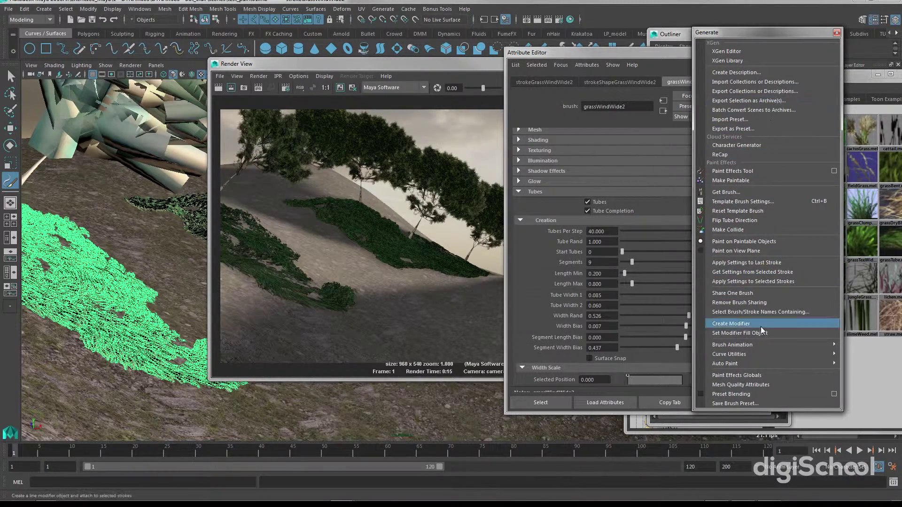
pyautogui.moveTo(731, 357)
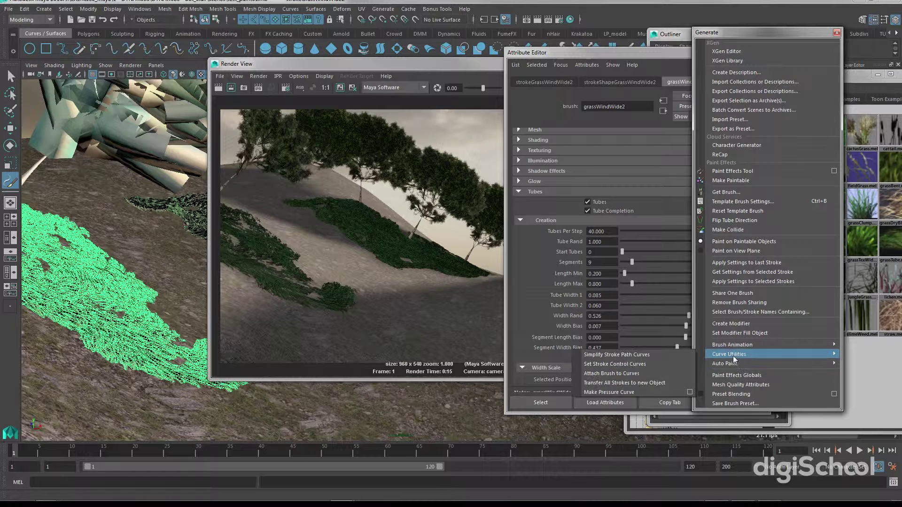